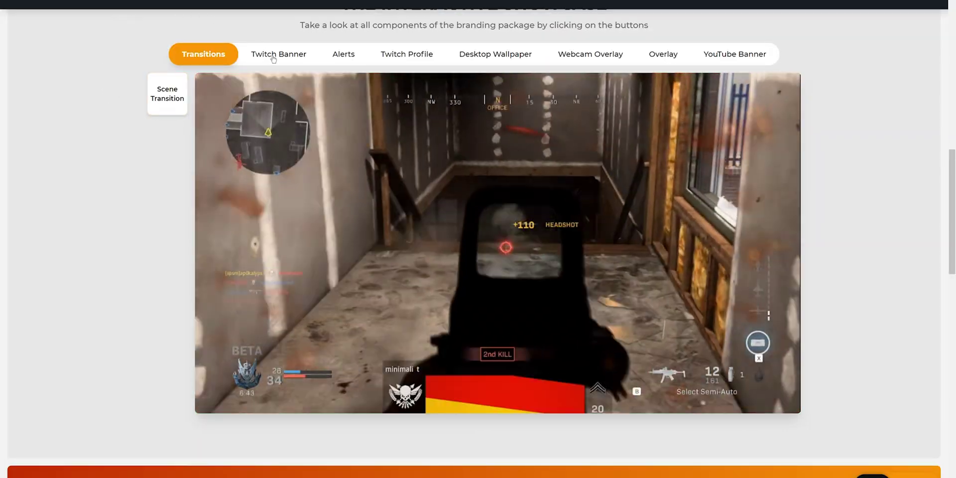
Preview the Twitch Banner, Alerts, Webcam Overlay, Overlay, YouTube Banner, Twitch Profile and Desktop Wallpaper designs
click(278, 55)
click(343, 56)
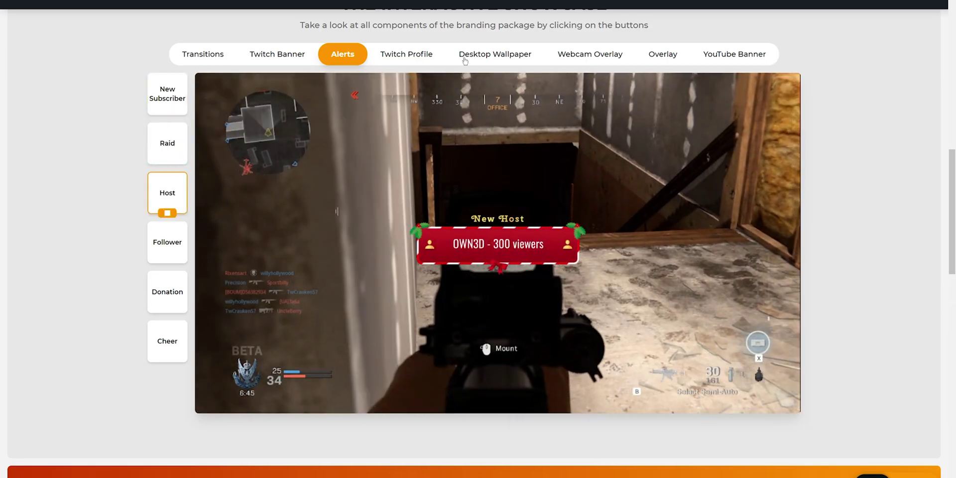
click(590, 55)
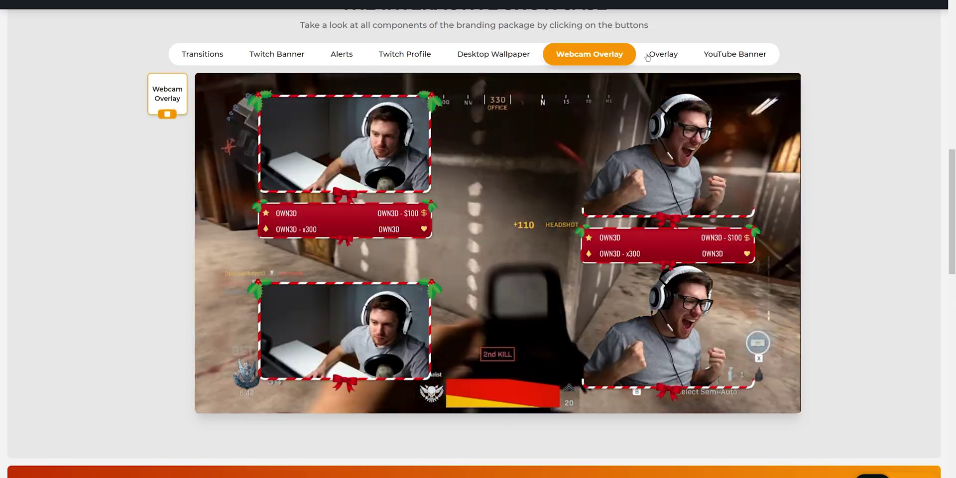
click(662, 56)
click(722, 60)
click(404, 54)
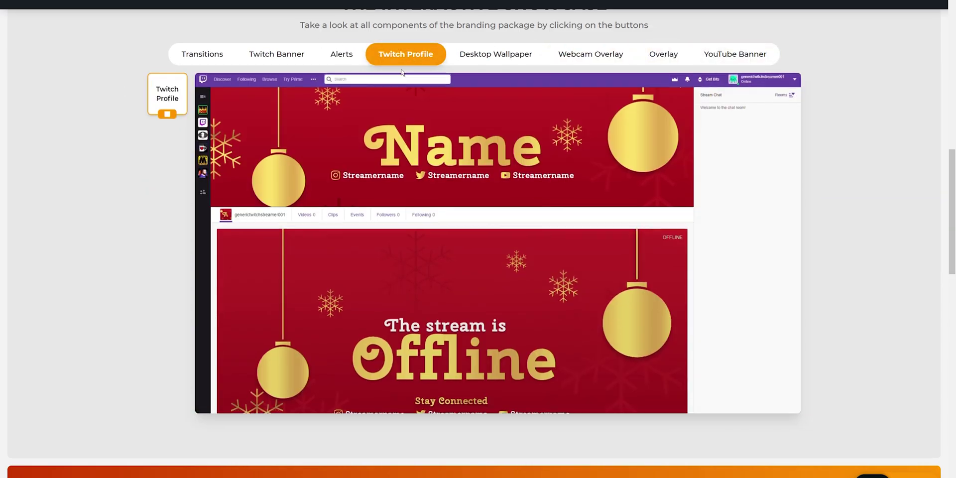
click(494, 54)
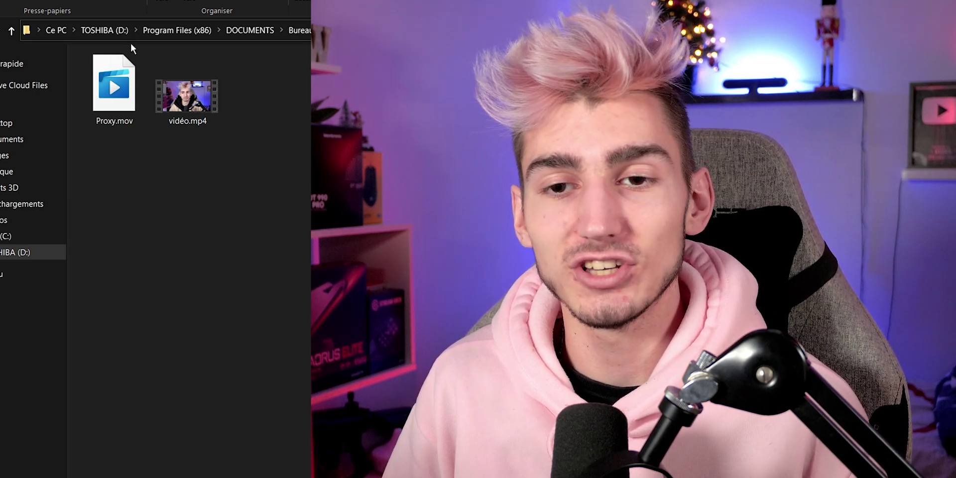
Import vidéo.mp4 from Explorer into the Project panel and build a sequence from it
drag(250, 160, 181, 131)
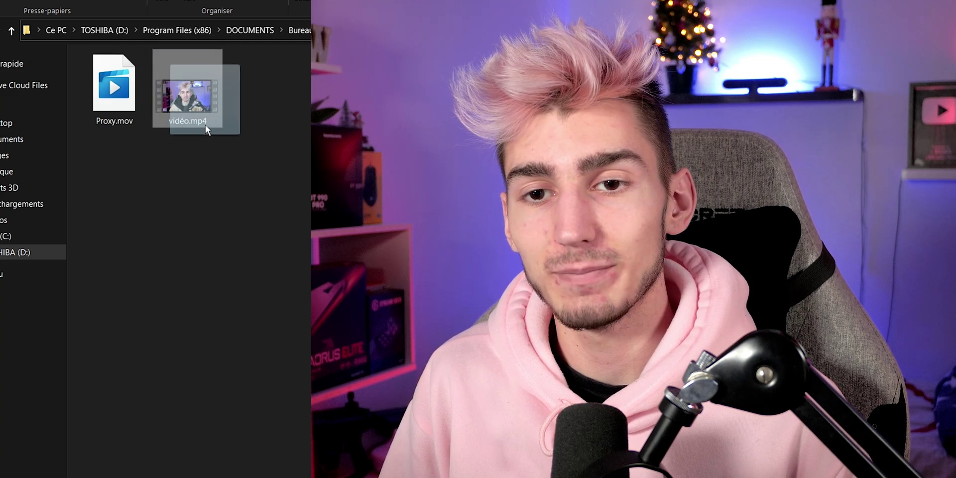
drag(181, 132, 223, 111)
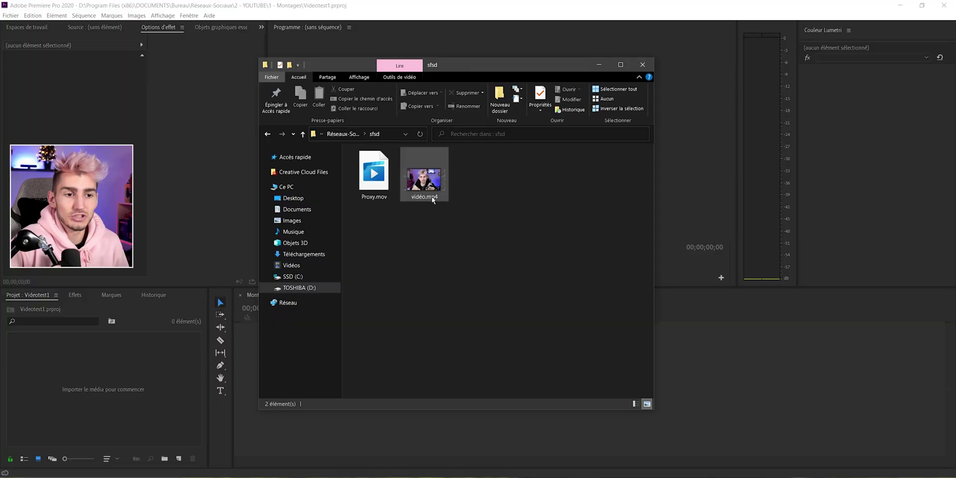
mouse_move(424, 179)
mouse_down()
mouse_move(100, 394)
mouse_move(144, 414)
mouse_up()
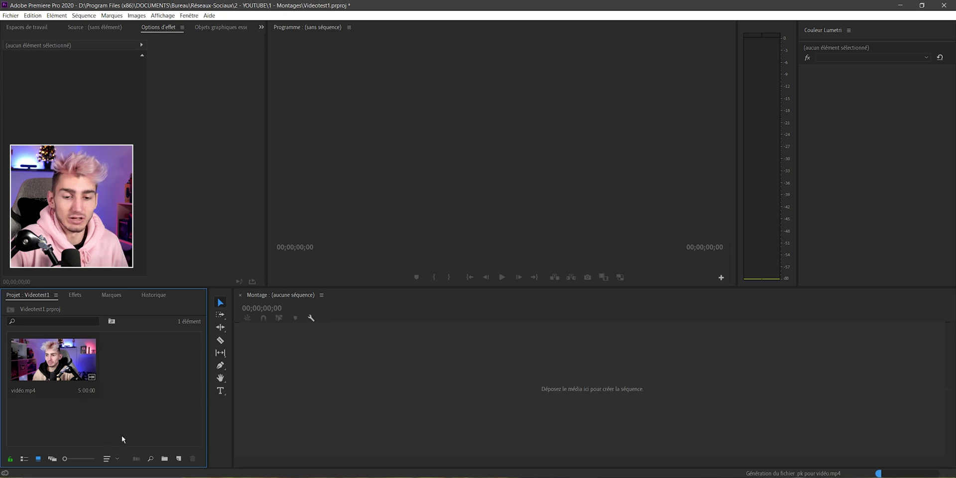
drag(85, 377, 104, 368)
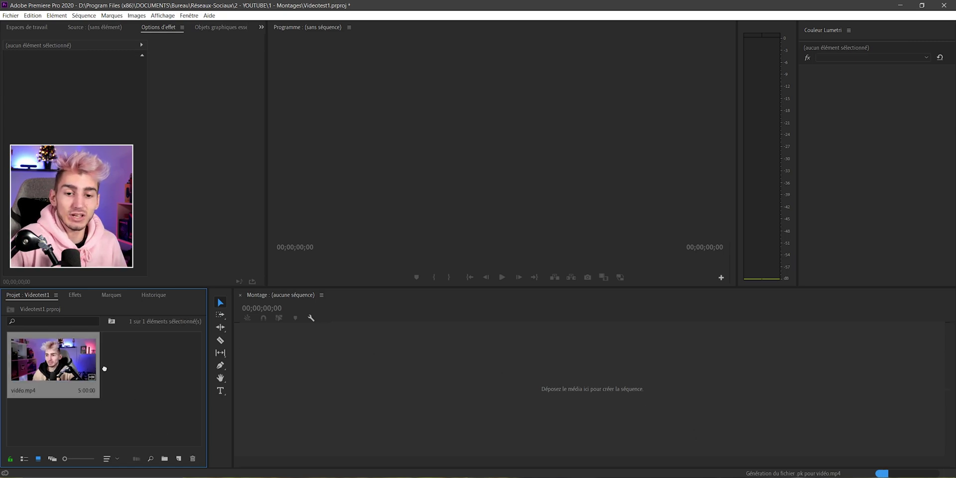
drag(347, 390, 348, 391)
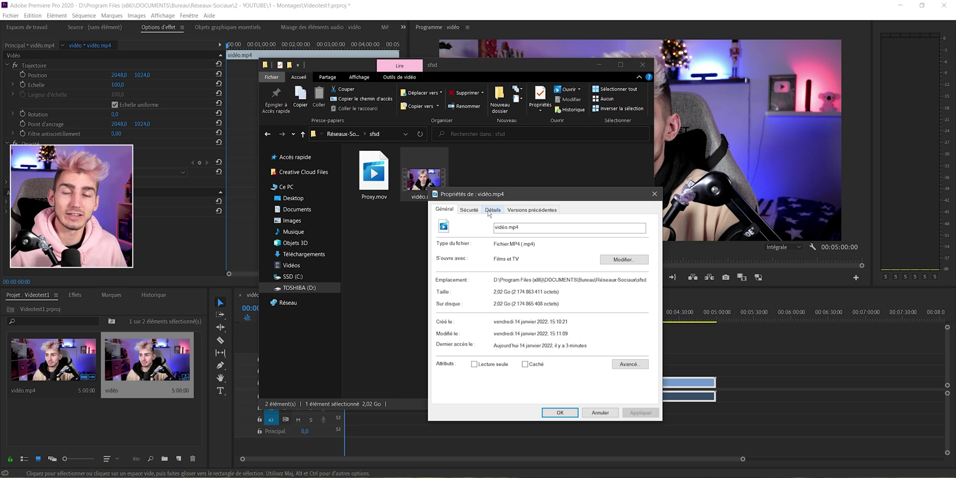
click(488, 211)
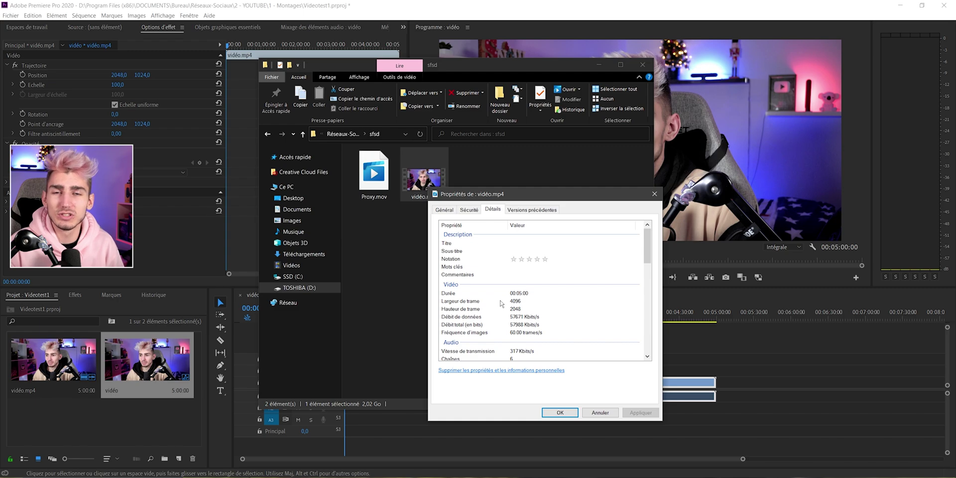
click(519, 293)
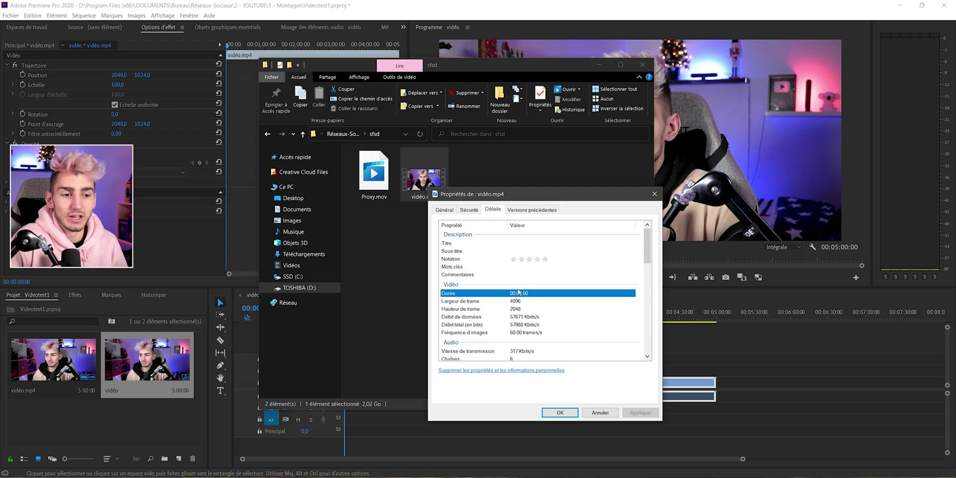
click(513, 301)
click(510, 309)
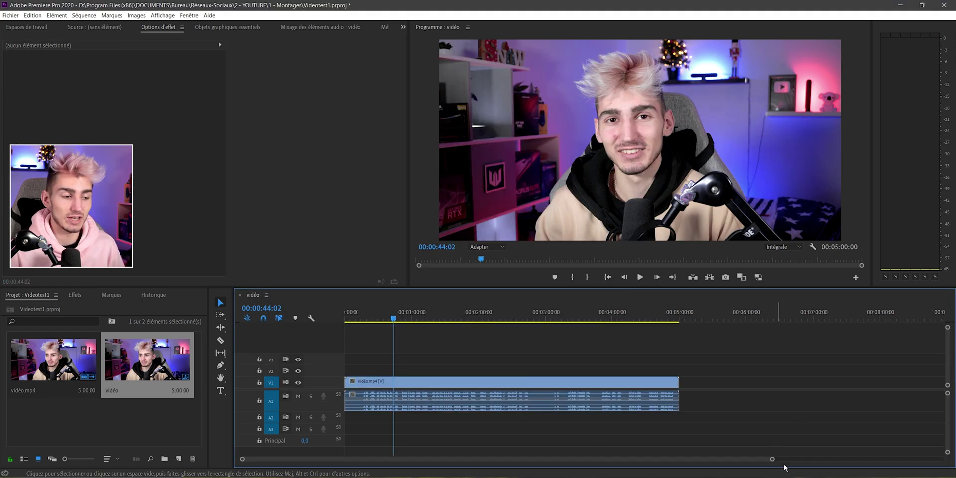
Test full-resolution playback by jumping to about 0:42, 1:33, 2:08 and 2:58, then scrubbing
scroll(422, 318, up, 2)
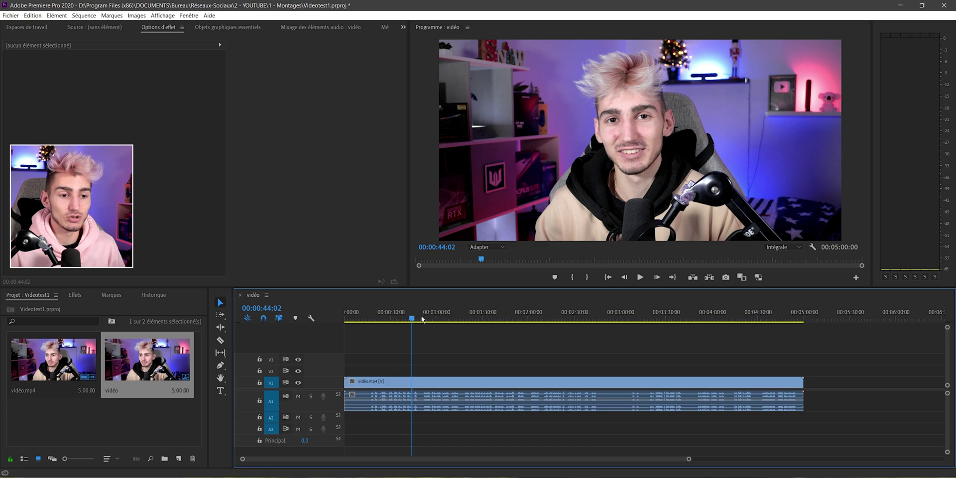
click(487, 319)
click(488, 383)
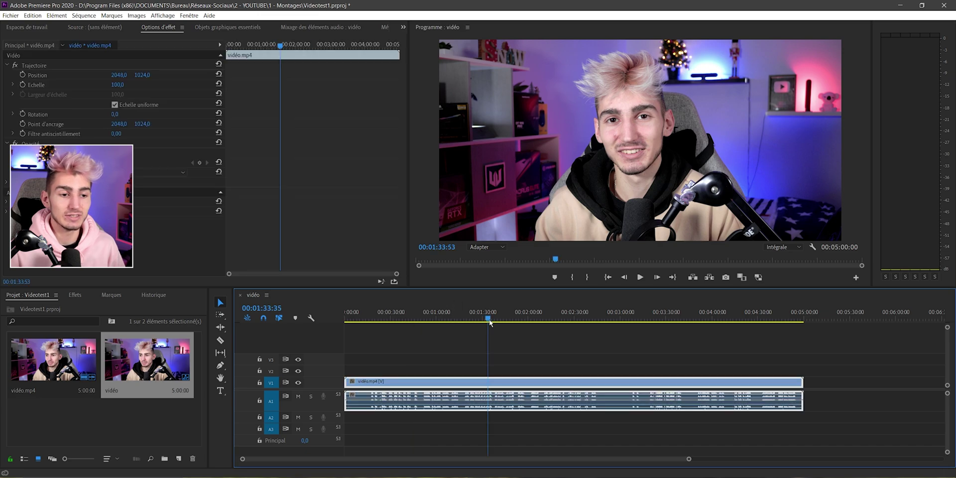
click(410, 316)
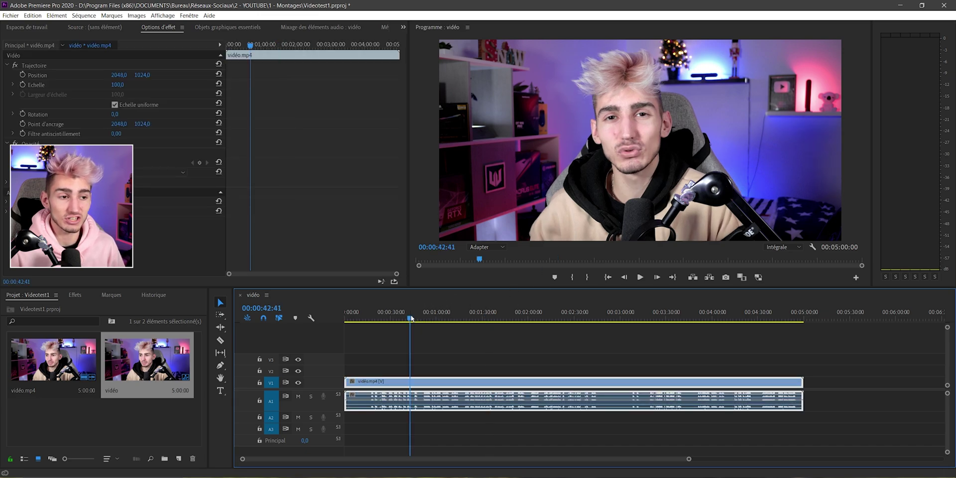
click(541, 316)
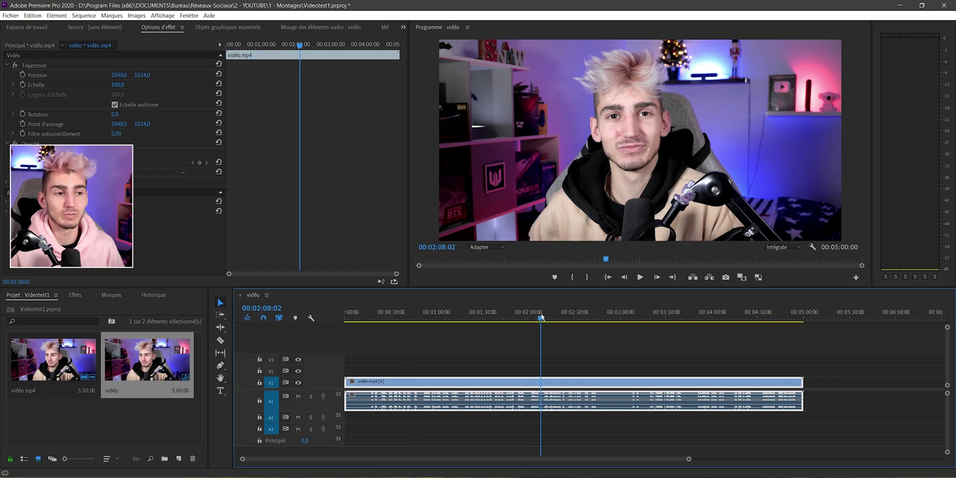
click(617, 317)
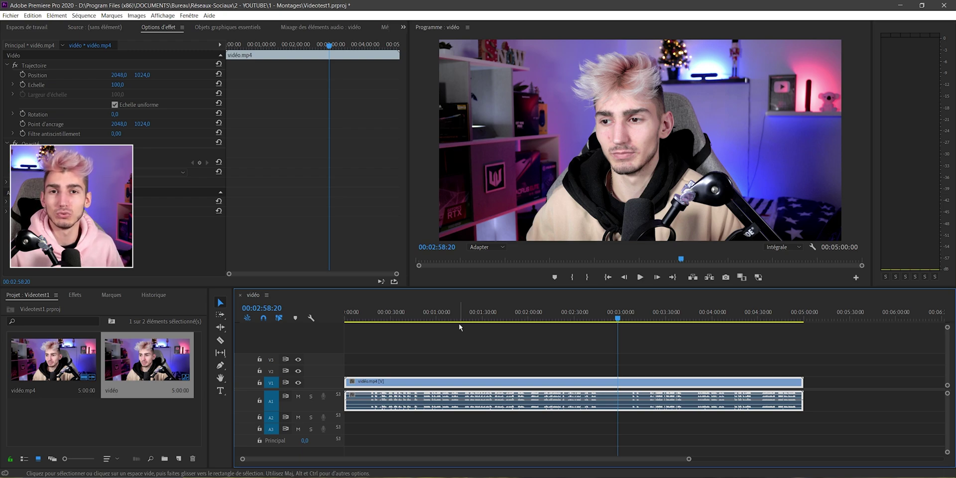
click(371, 316)
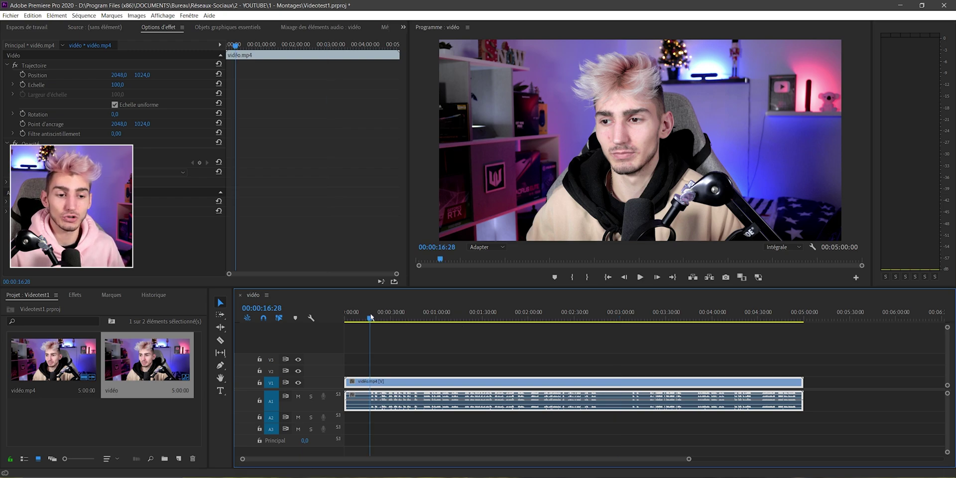
drag(371, 317, 615, 333)
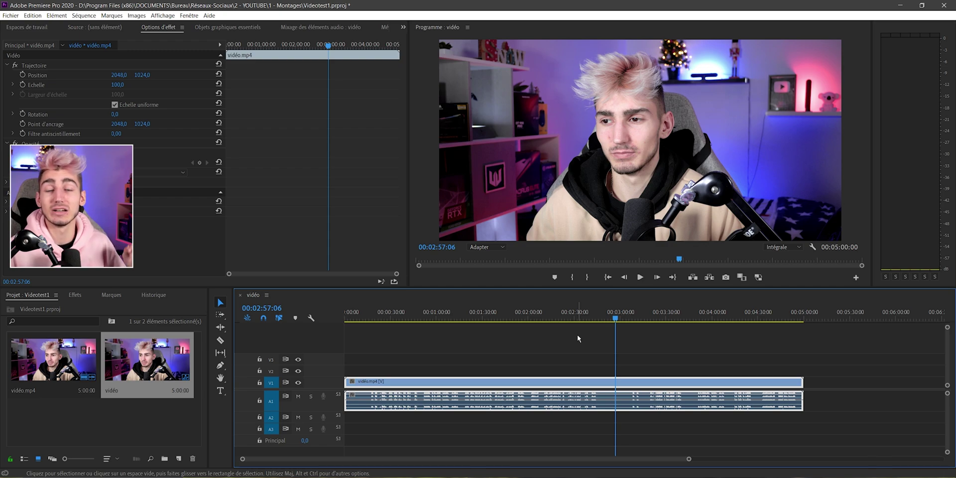
Set playback and paused resolutions to 1/16, then scrub the clip to recheck smoothness
click(788, 248)
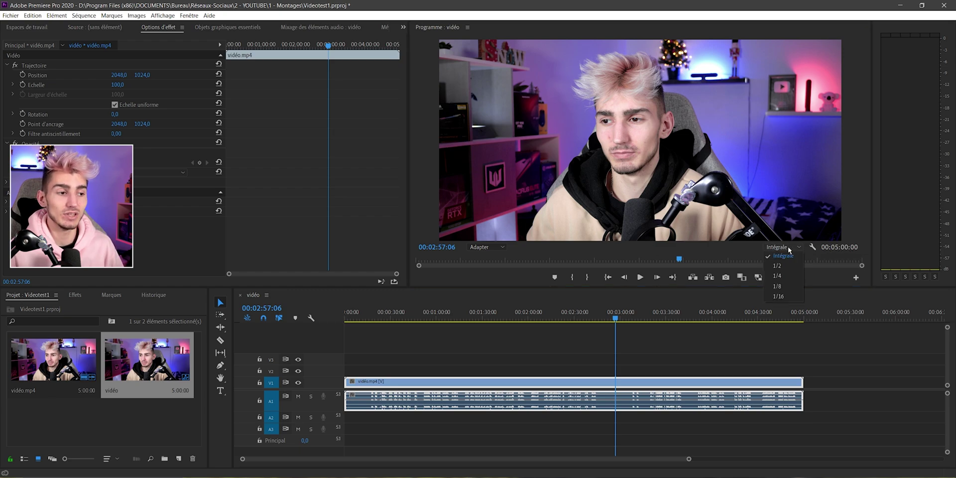
click(776, 296)
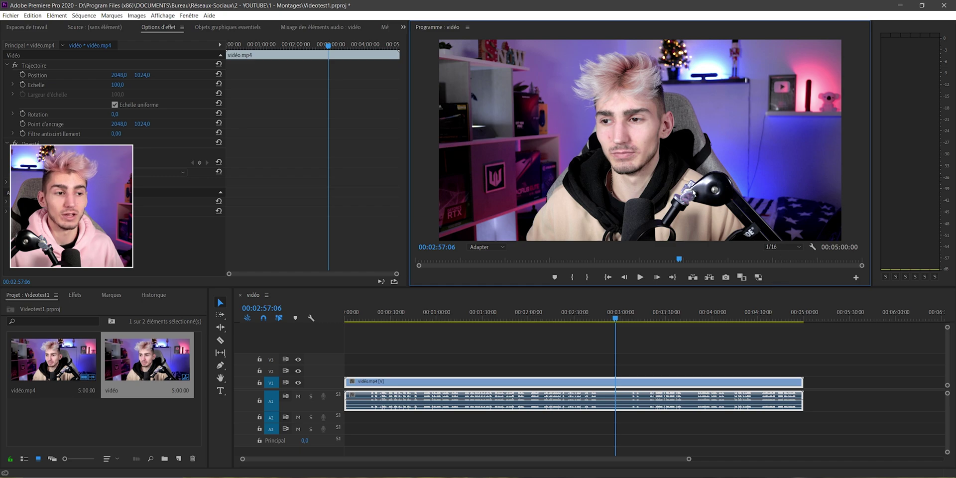
right_click(626, 184)
mouse_move(756, 357)
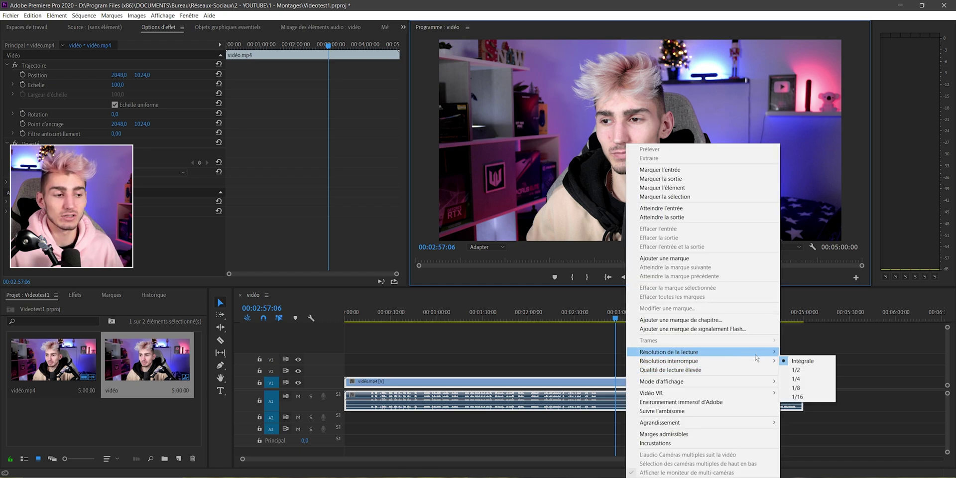
click(793, 397)
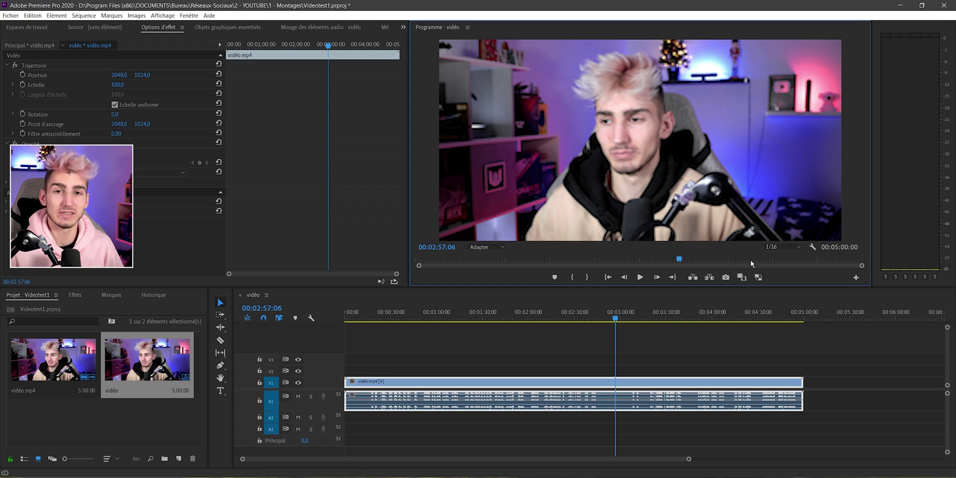
drag(385, 317, 518, 333)
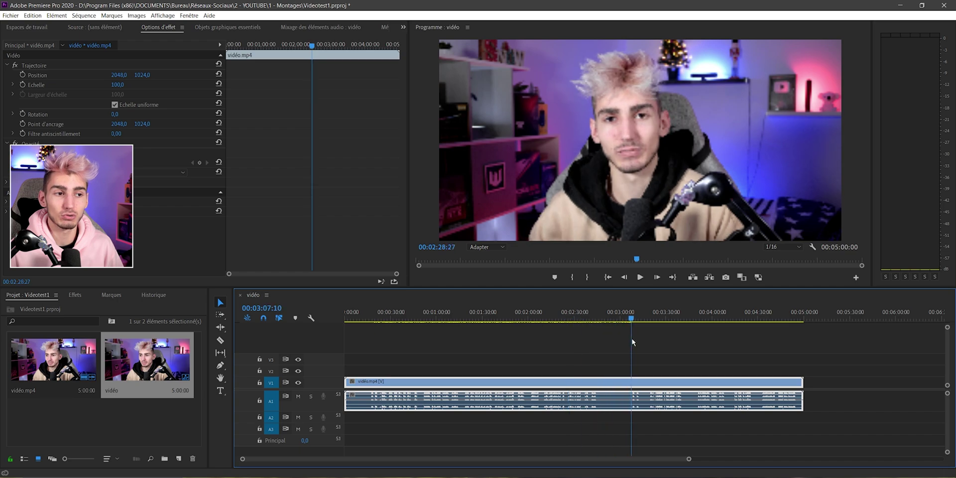
drag(518, 334, 636, 339)
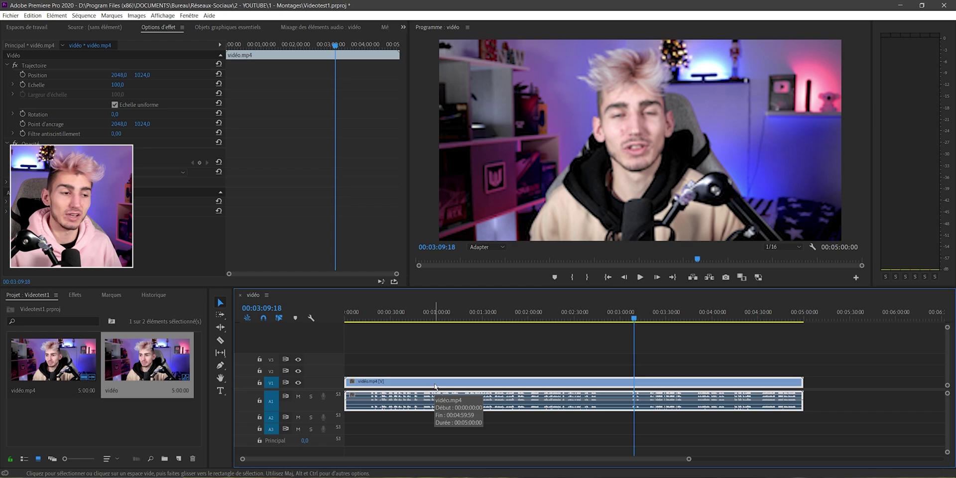
click(32, 15)
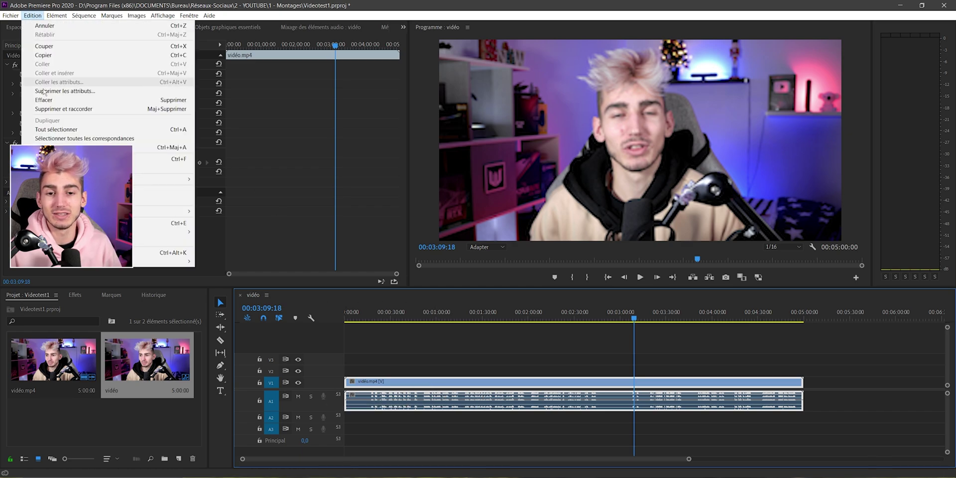
mouse_move(169, 262)
click(225, 263)
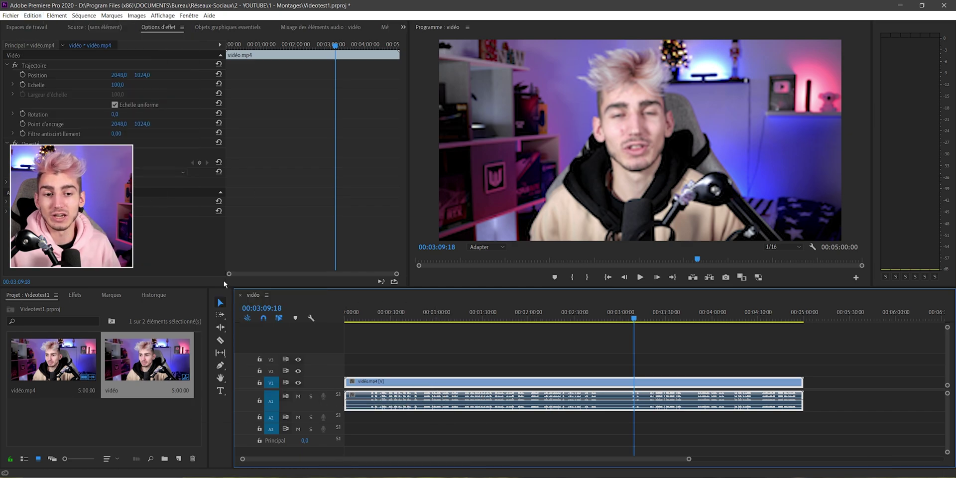
click(288, 251)
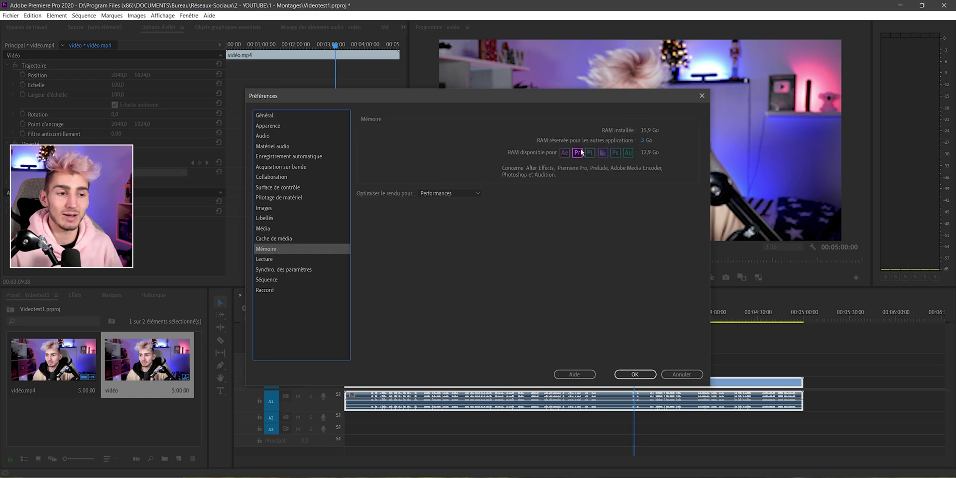
click(644, 140)
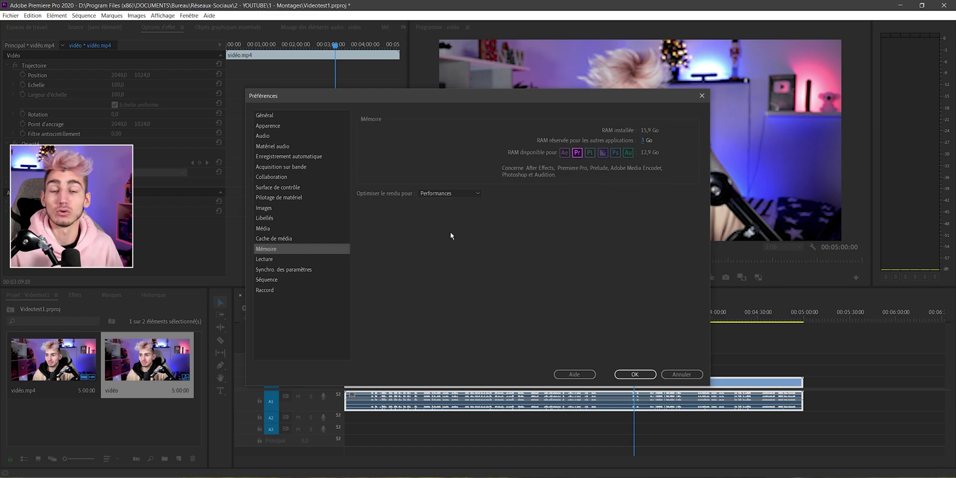
click(276, 239)
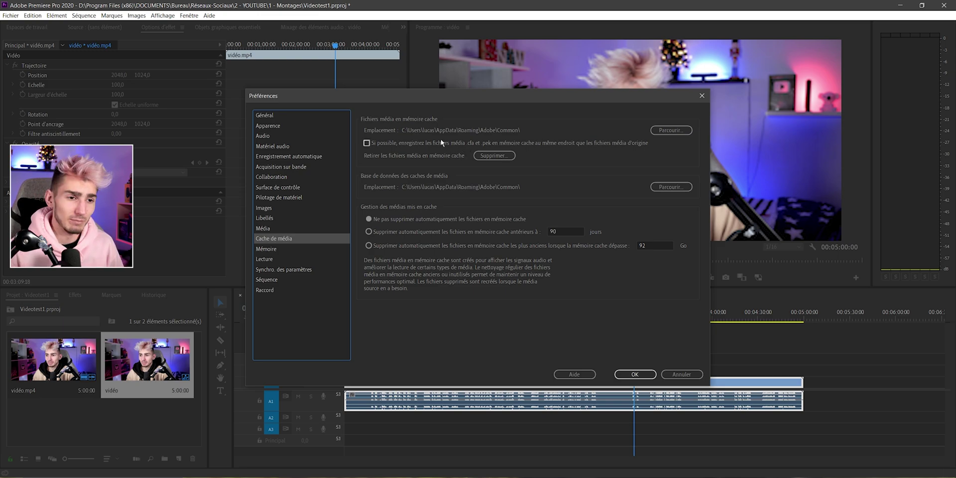
click(652, 374)
click(475, 314)
Jump the playhead to about 0:35, 1:44, 2:52, 0:41 and 1:49 to test responsiveness
click(397, 313)
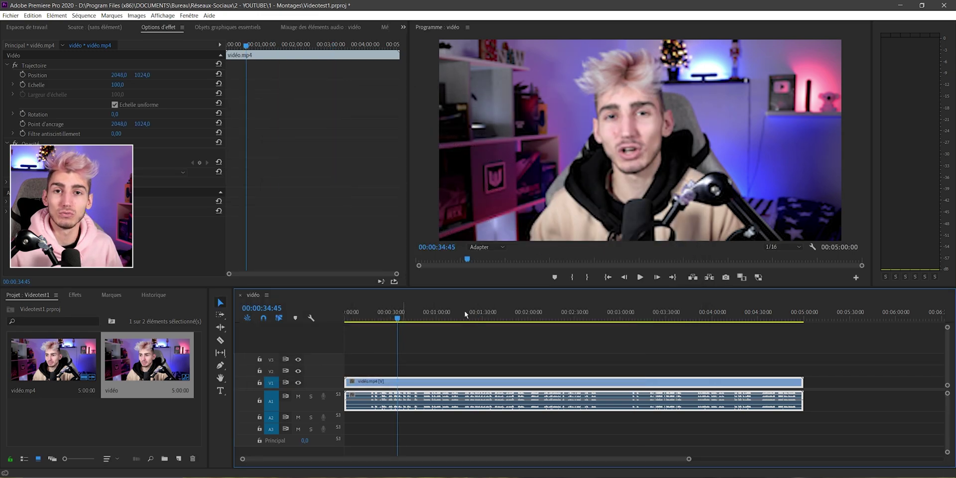
click(503, 314)
click(609, 321)
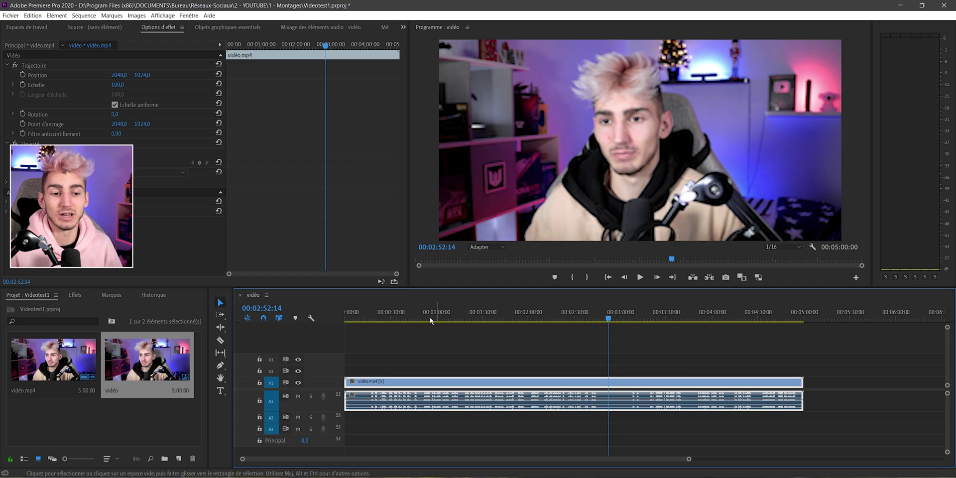
click(407, 318)
click(512, 320)
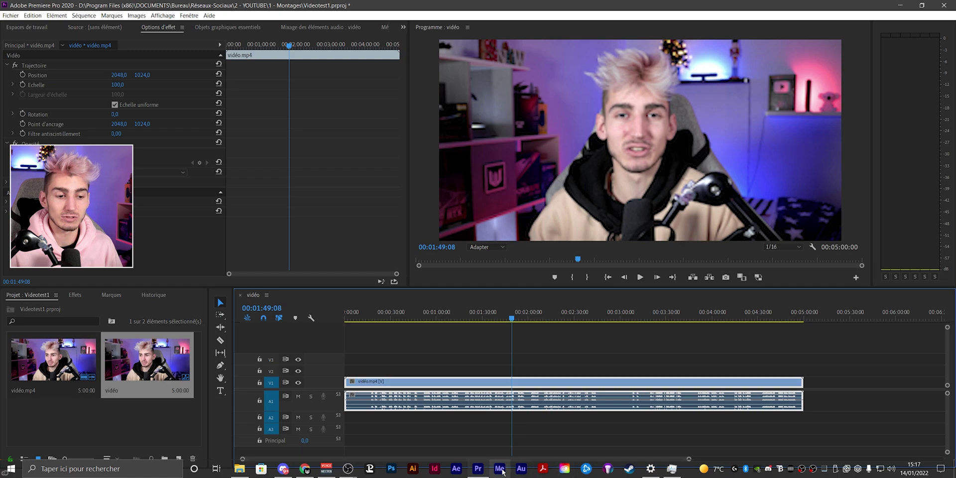
Launch Media Encoder and add vidéo.mp4 from the sfsd folder as a source
click(498, 469)
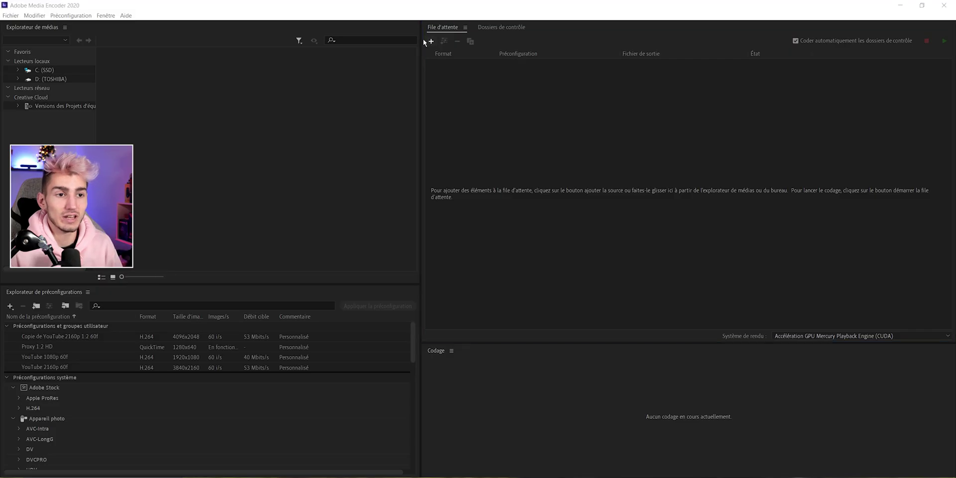
click(424, 41)
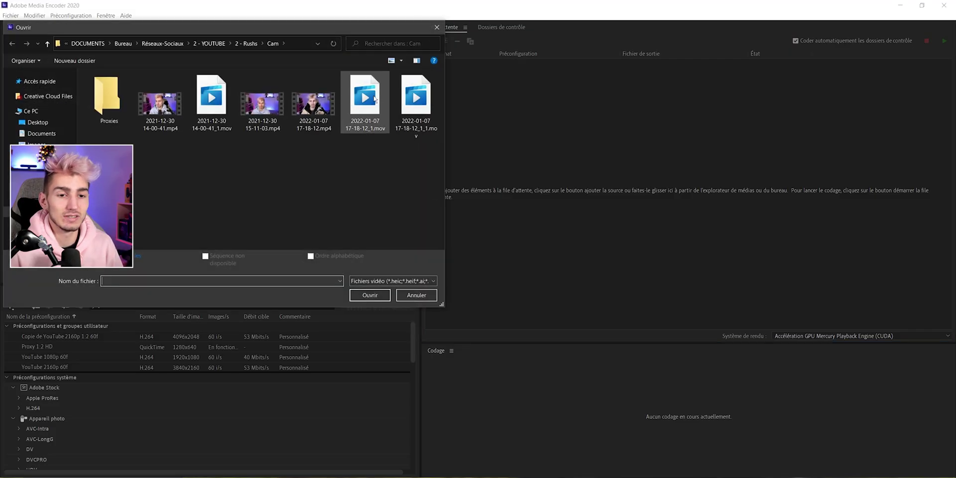
double_click(166, 95)
click(149, 87)
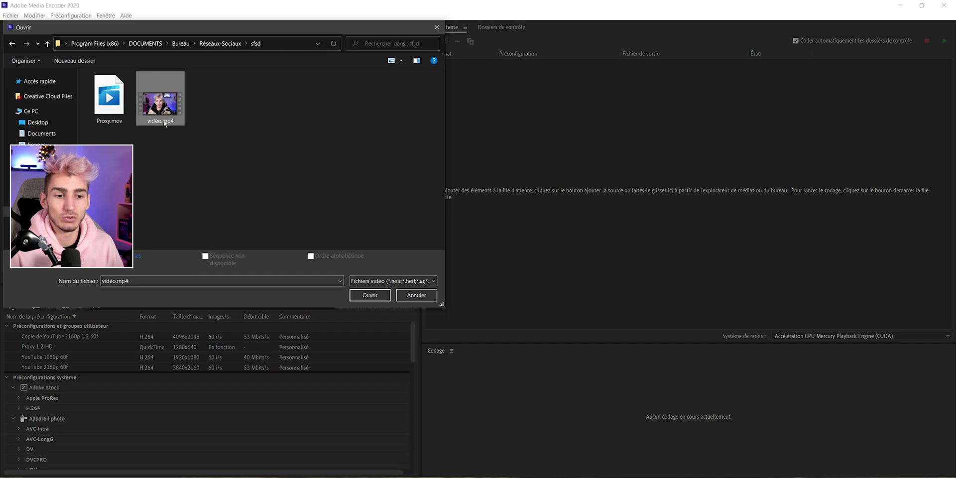
click(369, 296)
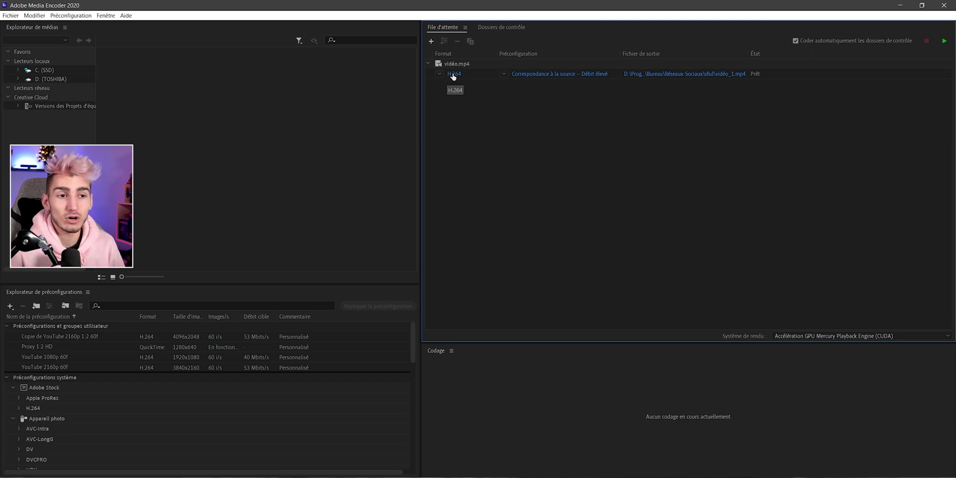
Switch the vidéo.mp4 export format to QuickTime with the ProRes codec
click(456, 76)
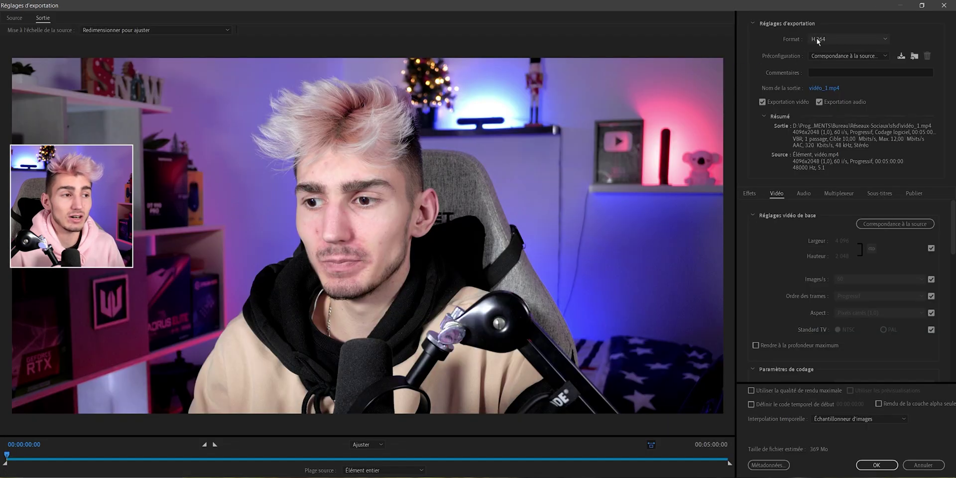
click(818, 38)
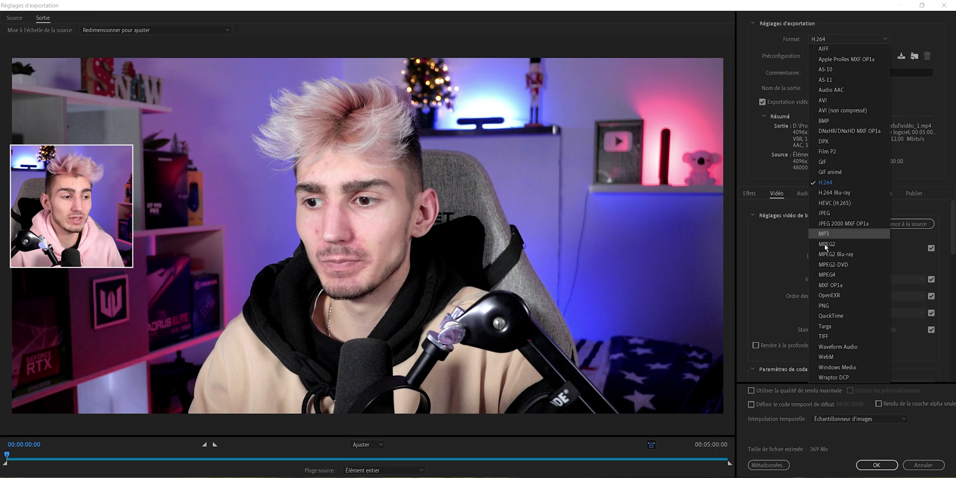
click(840, 318)
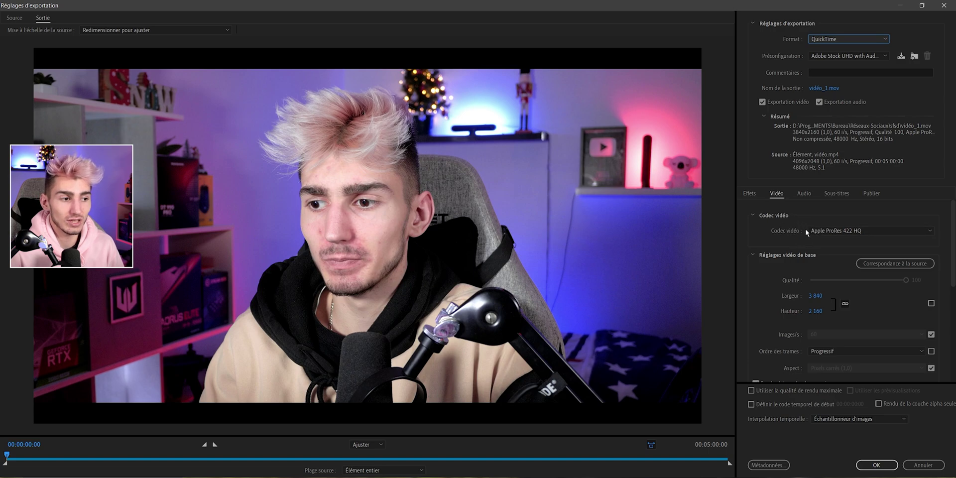
click(853, 232)
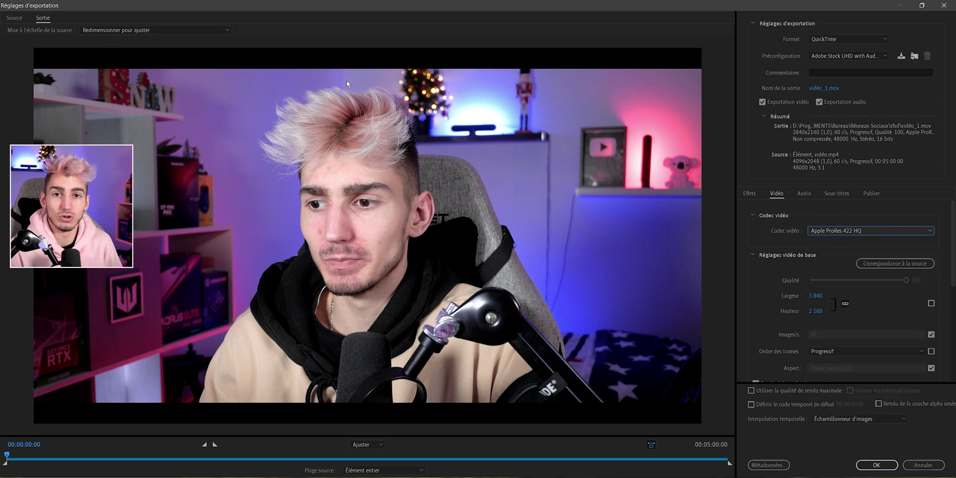
Enter width 4096 and height 2048 unlinked, then relink proportions and shrink the width
click(815, 295)
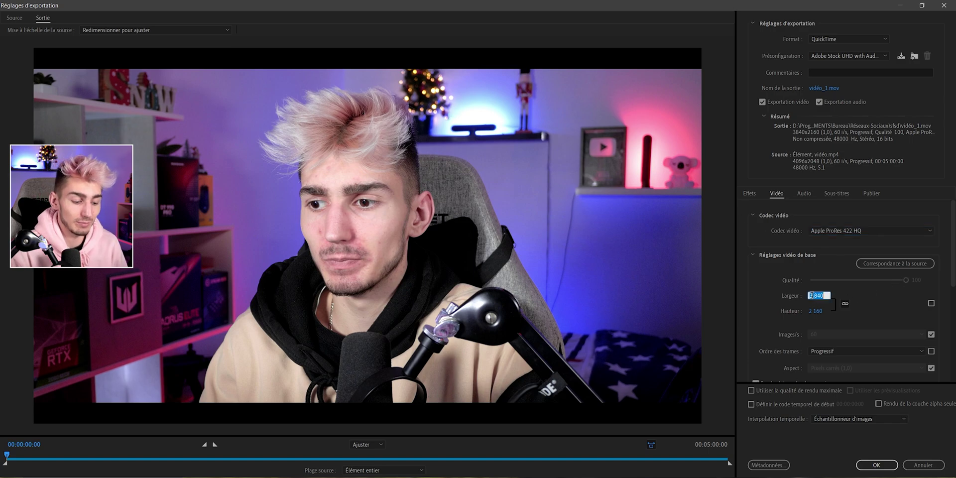
text(4096)
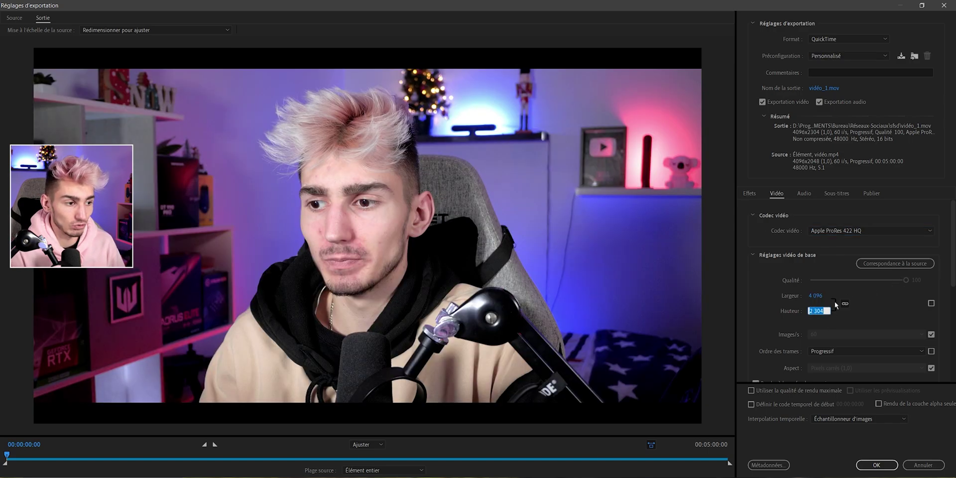
click(844, 304)
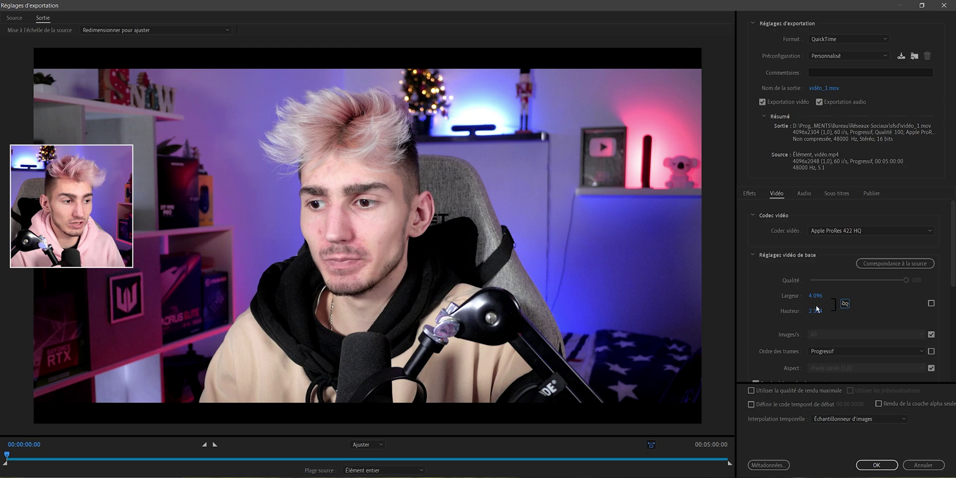
click(814, 310)
text(2048)
key(Return)
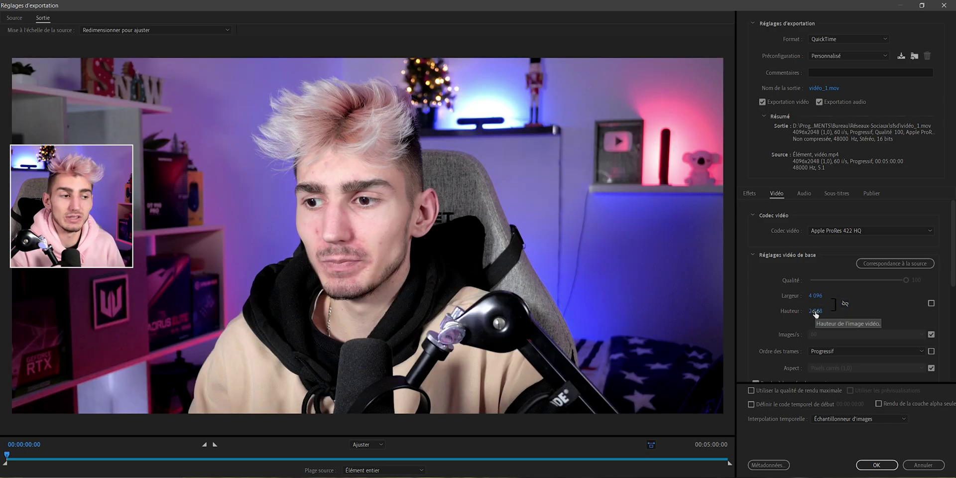
click(845, 305)
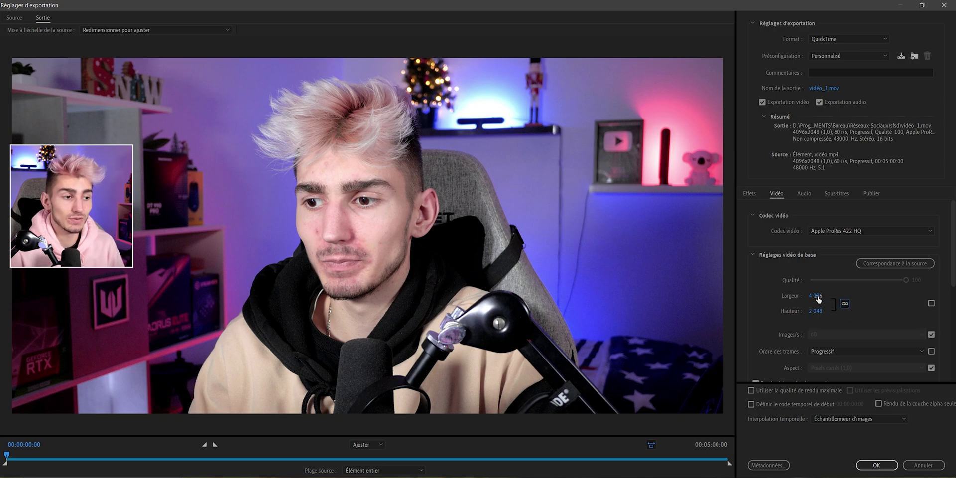
drag(816, 296, 411, 293)
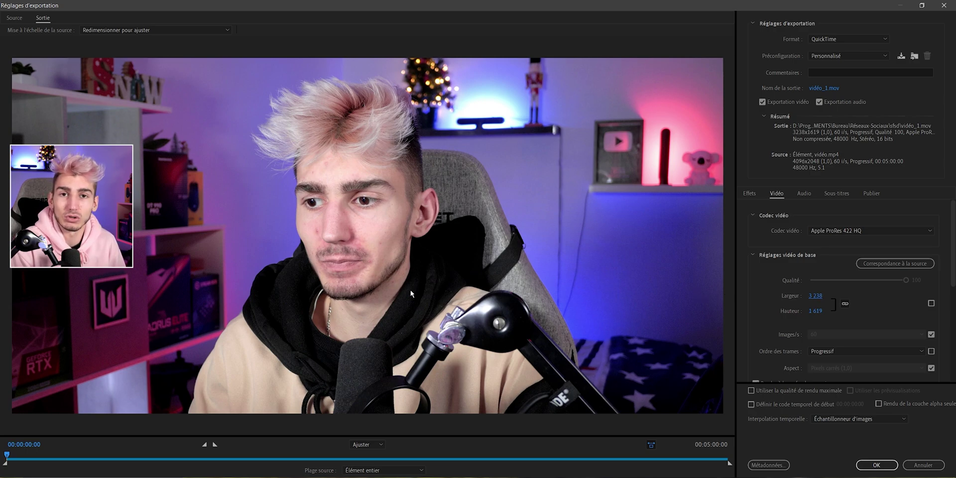
key(Escape)
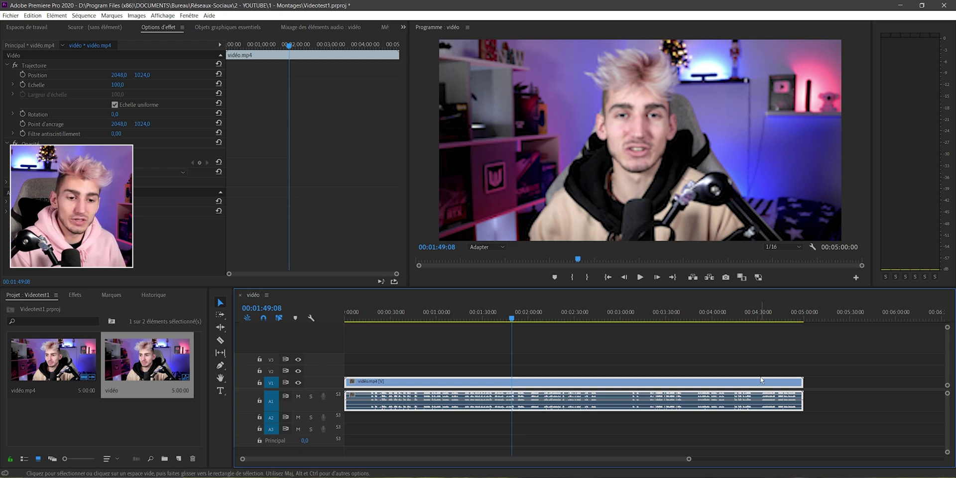
Calculate 3840 ÷ 4 = 960, then minimize Calculator and return to the export settings
text(3 840)
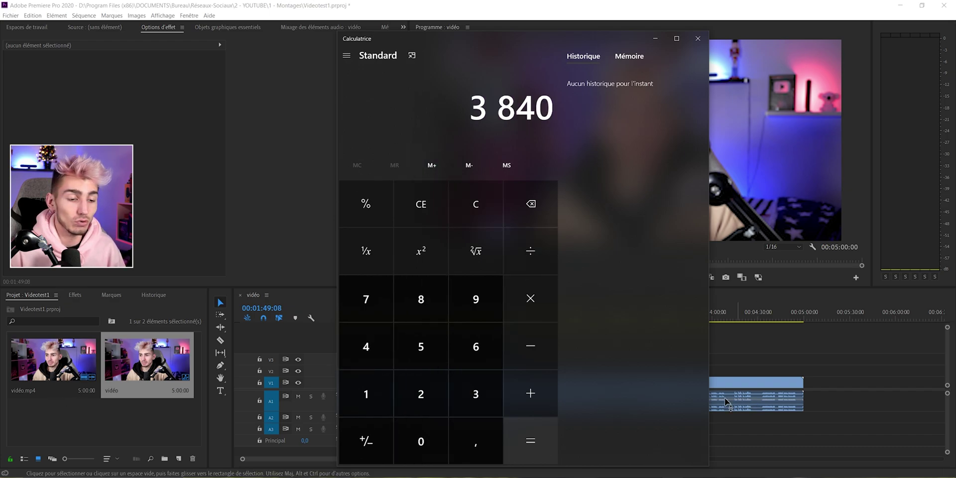
click(531, 257)
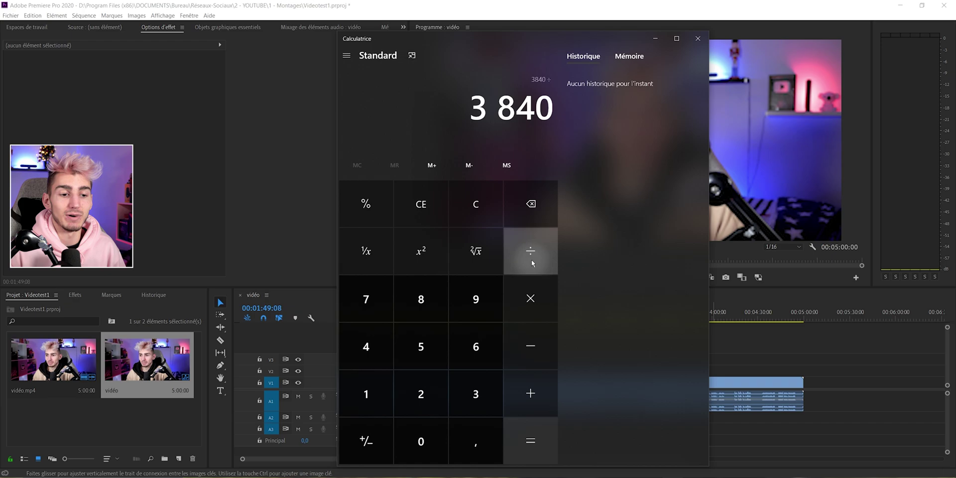
click(367, 347)
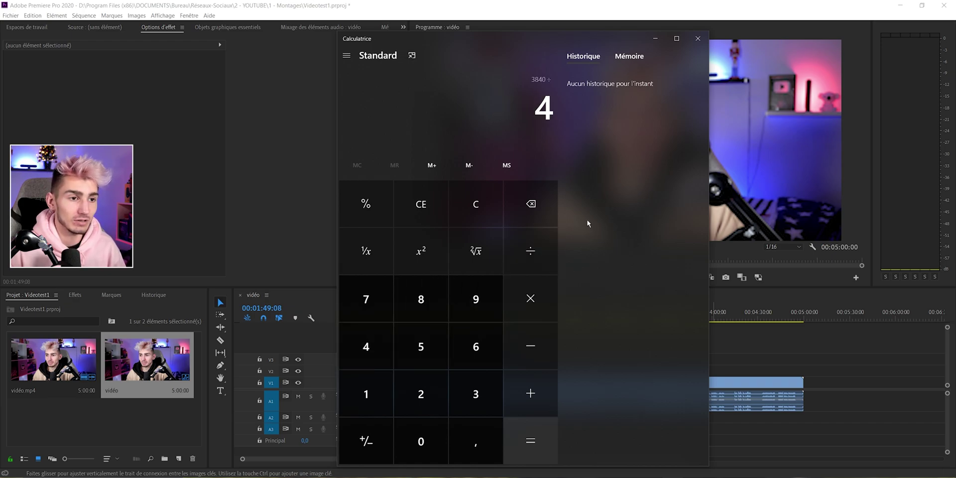
click(540, 451)
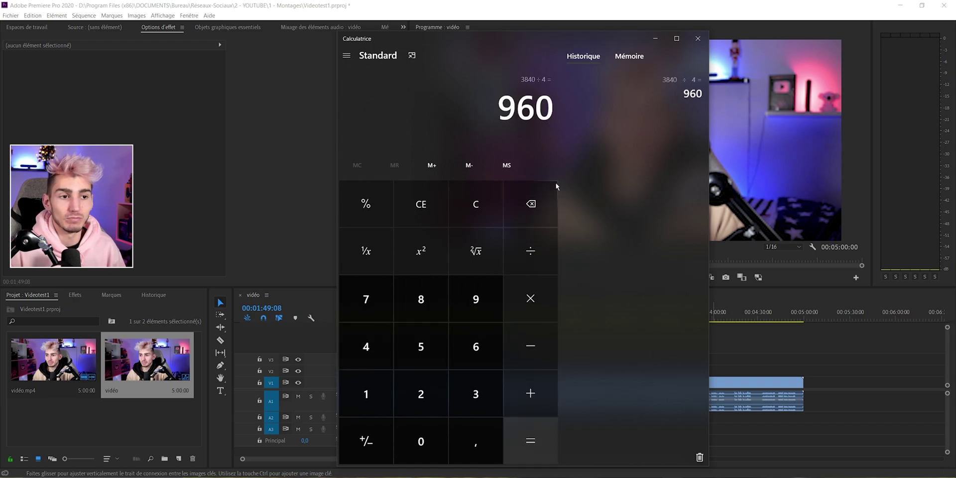
click(655, 38)
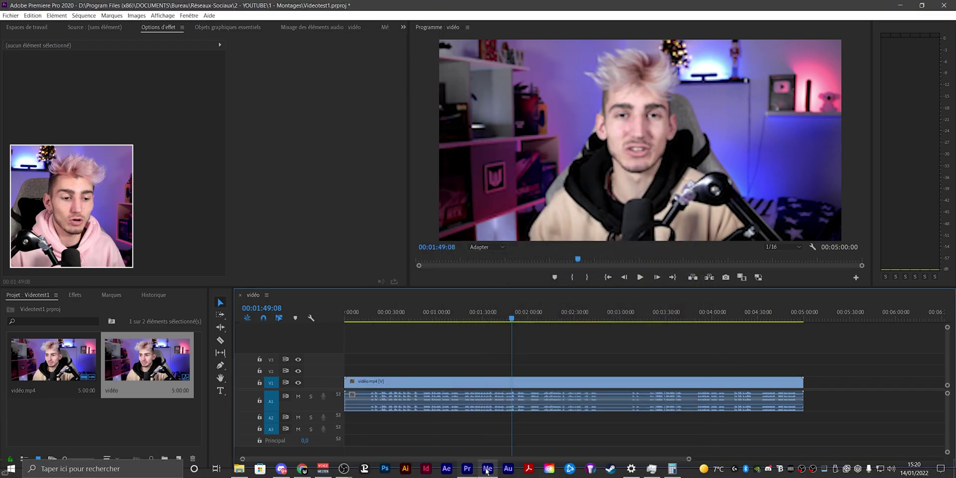
key(ctrl+m)
Resize the proxy output to a width of 720, keeping proportions at 720x360
click(812, 296)
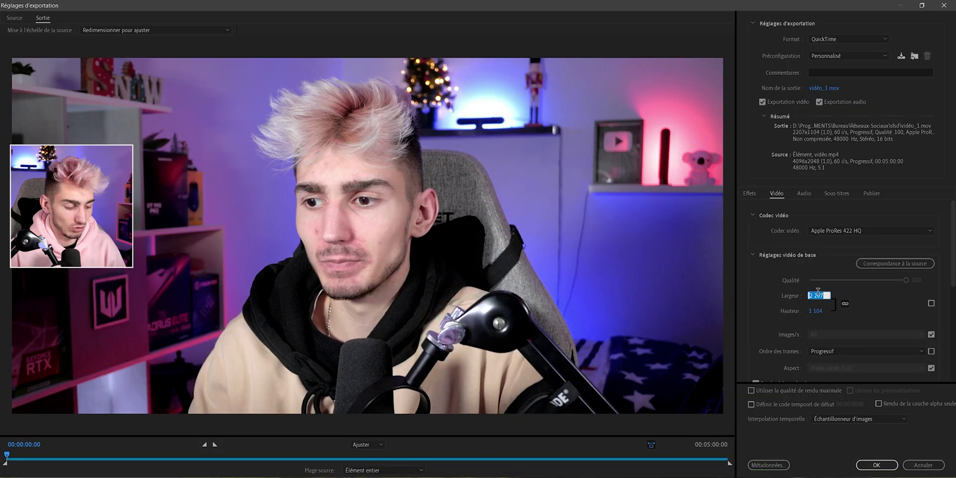
text(960)
key(Return)
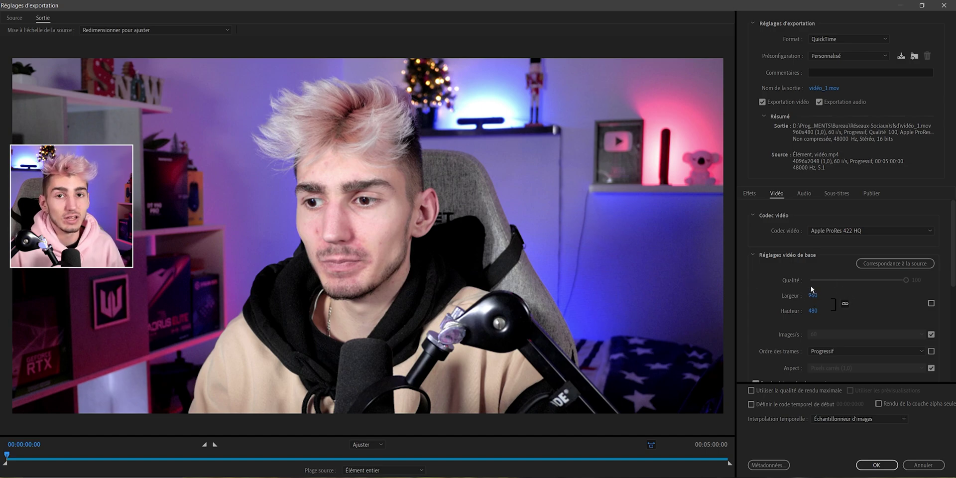
drag(813, 296, 650, 294)
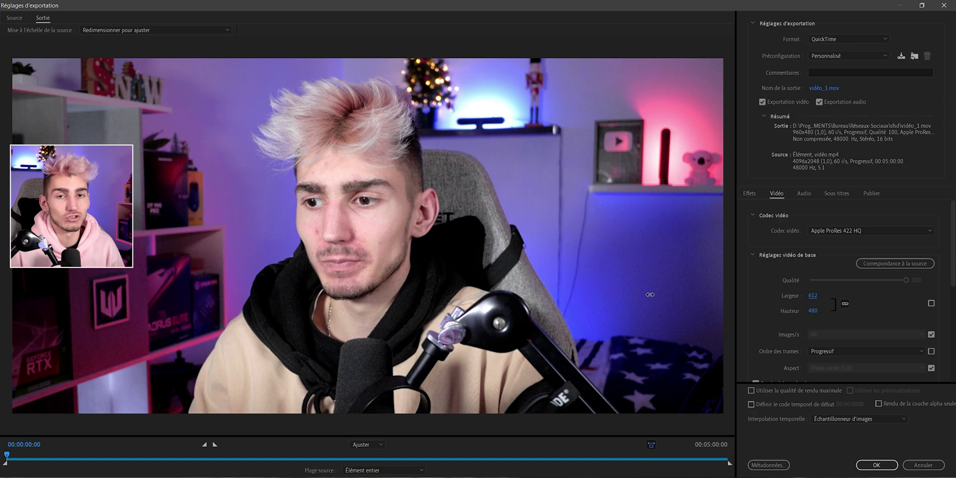
click(886, 304)
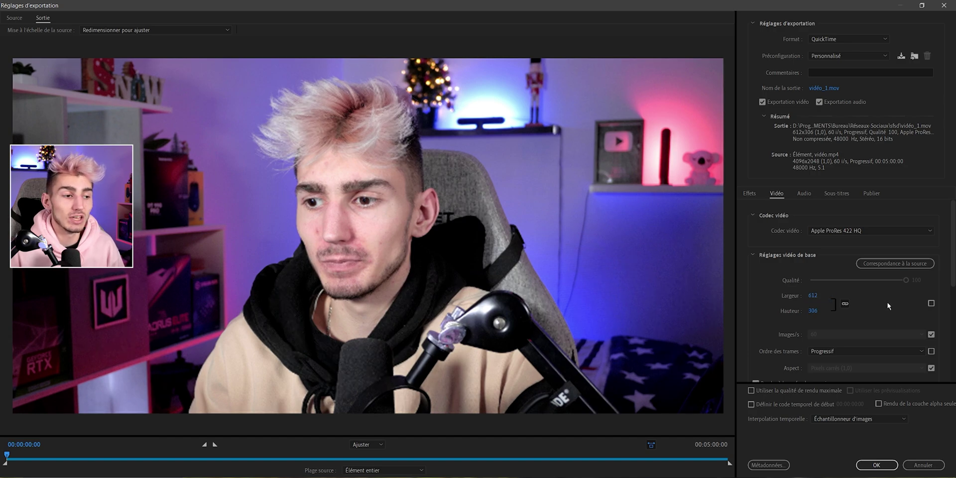
click(819, 296)
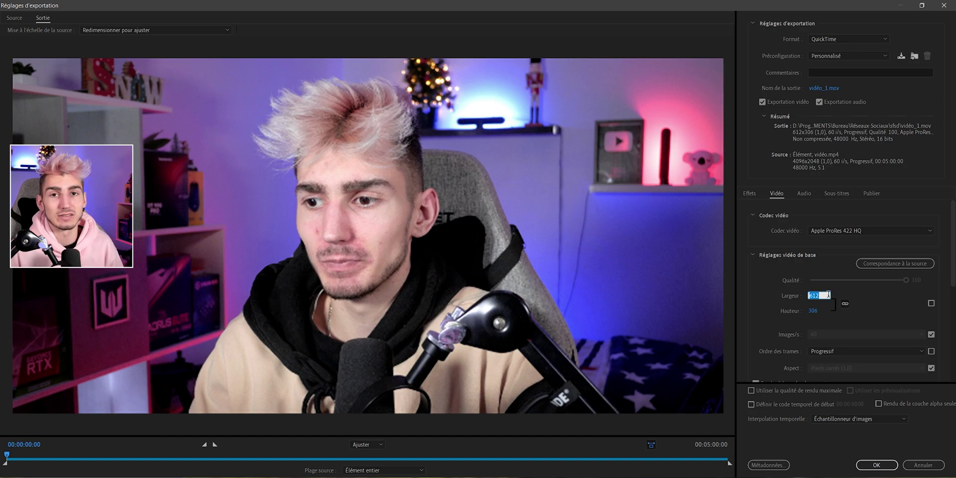
text(720)
key(Return)
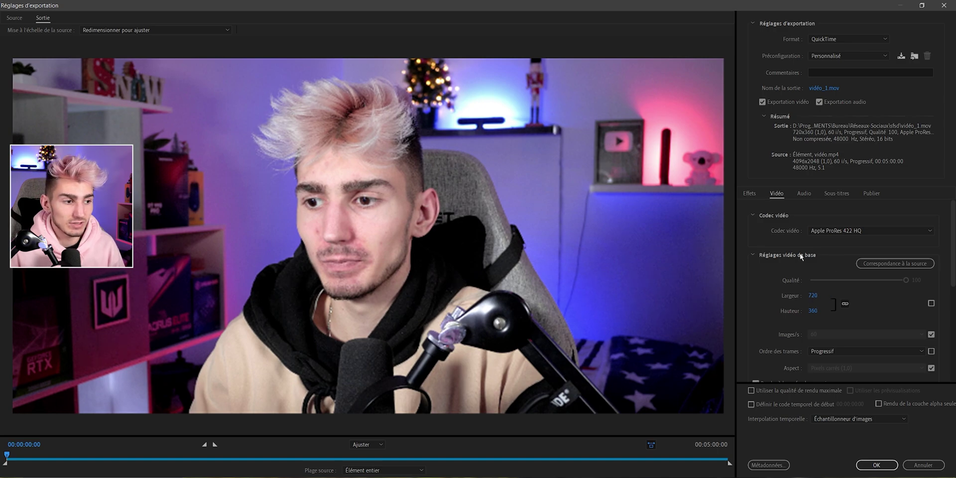
Set the output frame rate to 25 fps and confirm the export settings with OK
scroll(783, 296, down, 2)
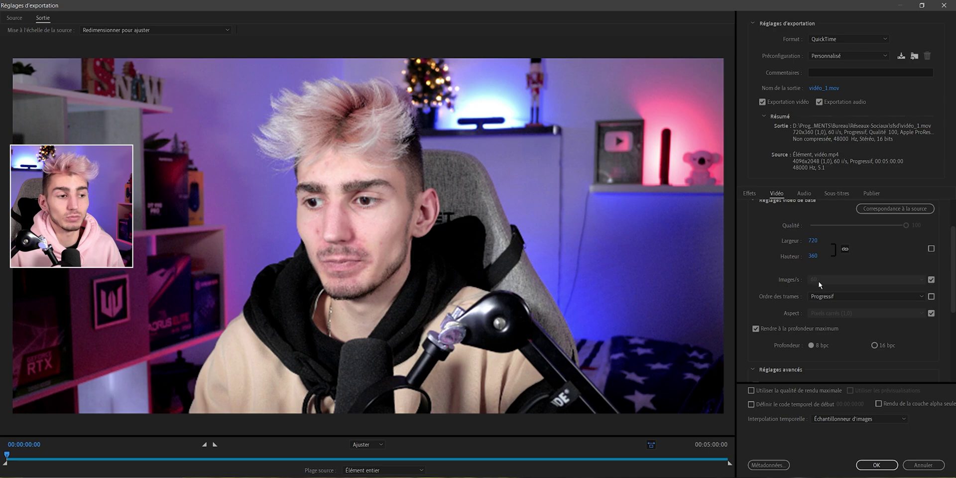
click(931, 280)
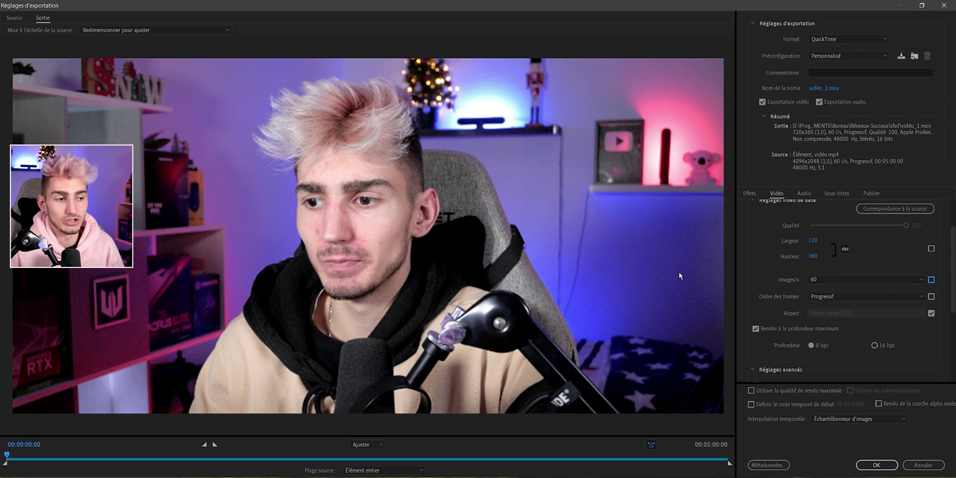
click(809, 279)
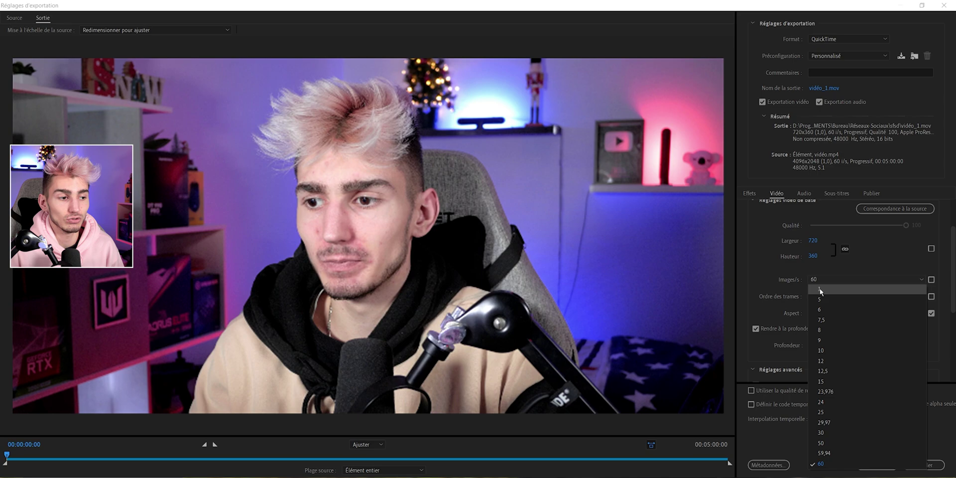
click(829, 412)
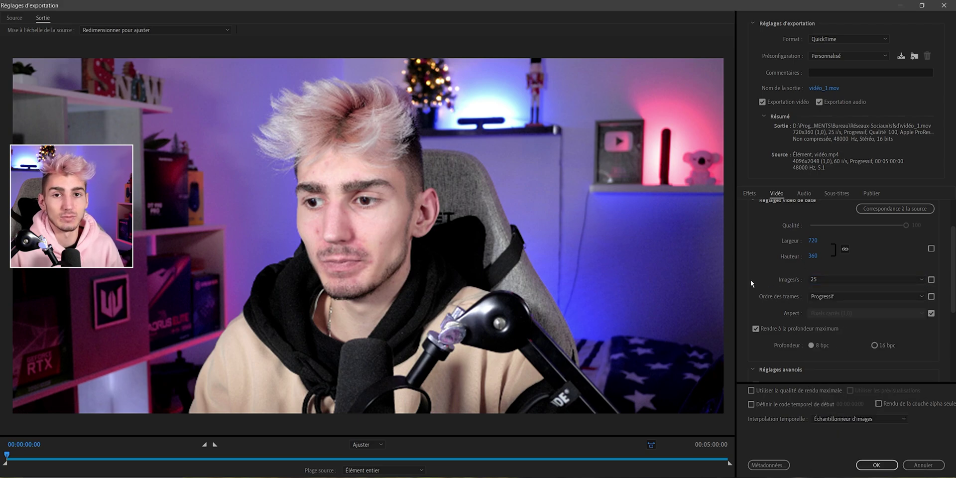
scroll(785, 277, down, 2)
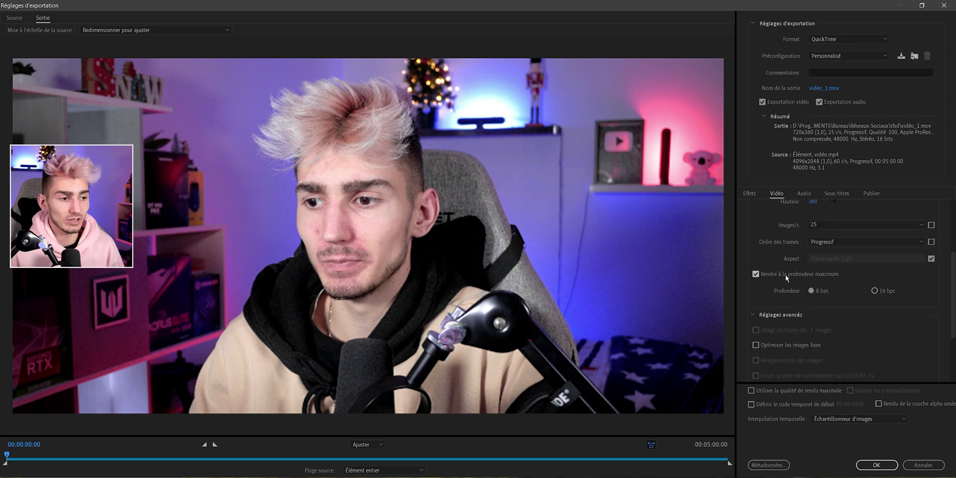
scroll(821, 287, down, 3)
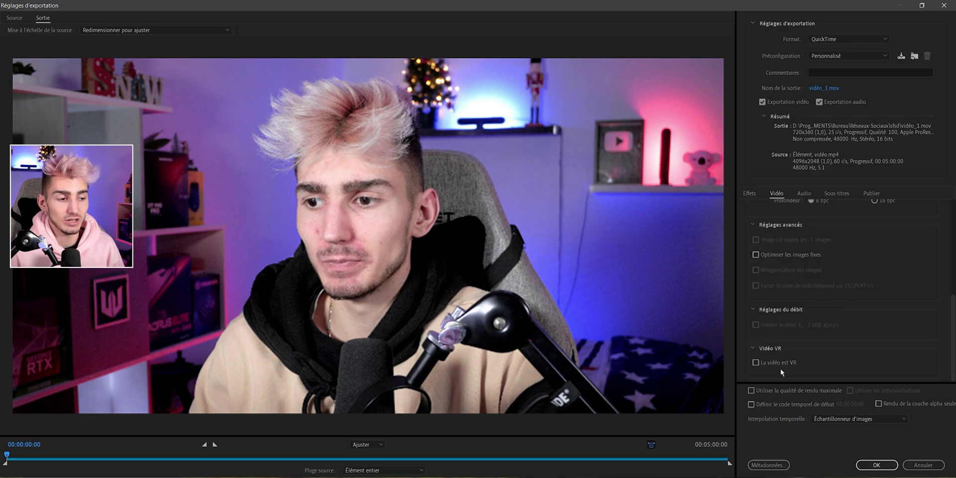
click(873, 463)
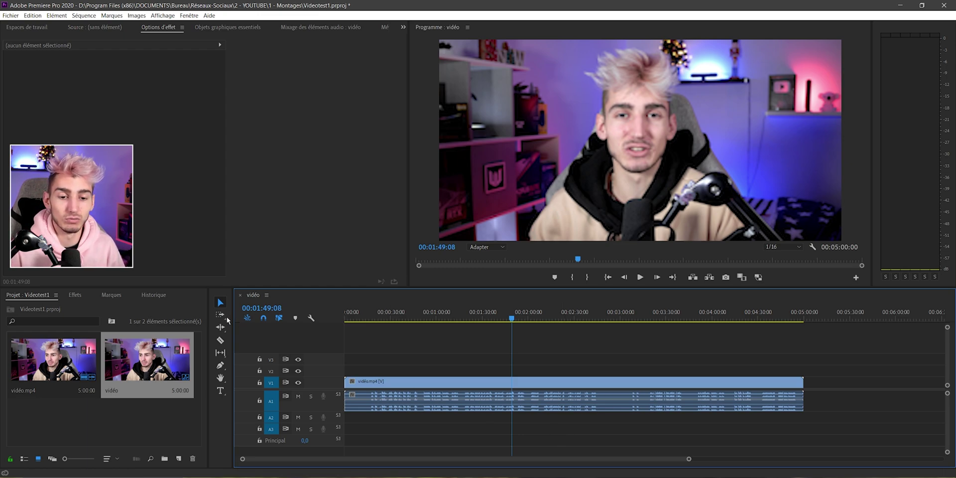
Clear the selection by clicking empty space in the Project panel
click(99, 365)
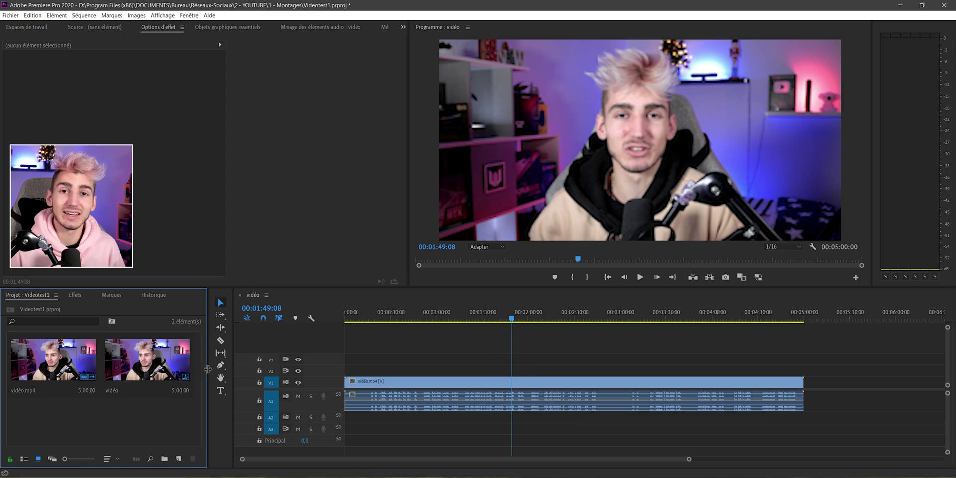
Attach Proxy.mov as the proxy for the vidéo.mp4 clip, then select the clip at 00:02:58:05
right_click(22, 344)
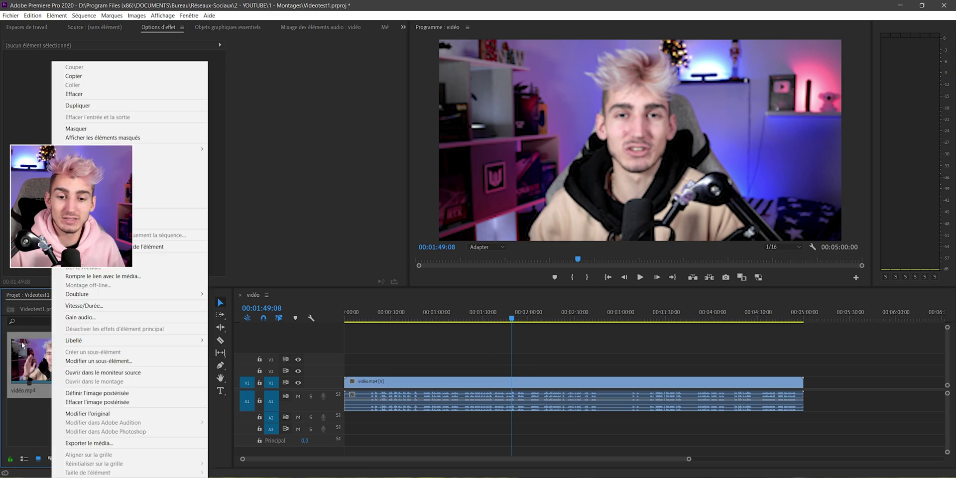
mouse_move(146, 295)
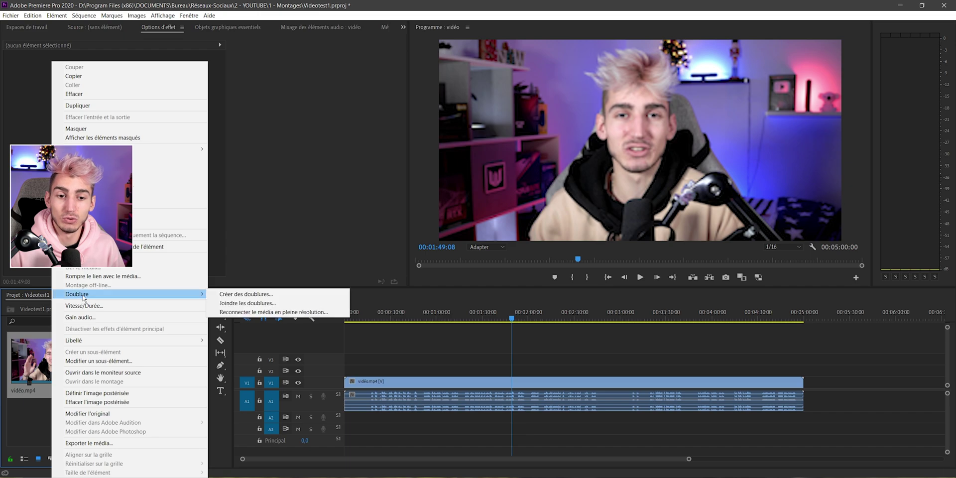
click(240, 304)
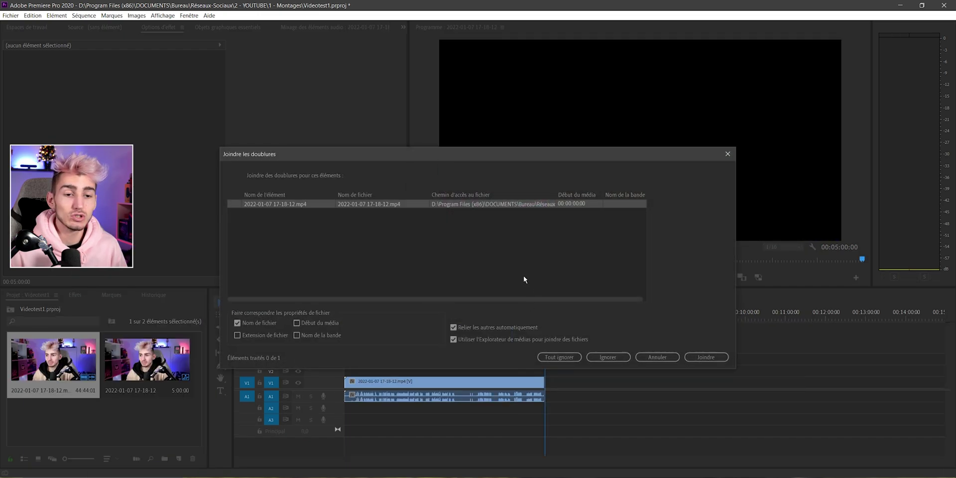
click(706, 356)
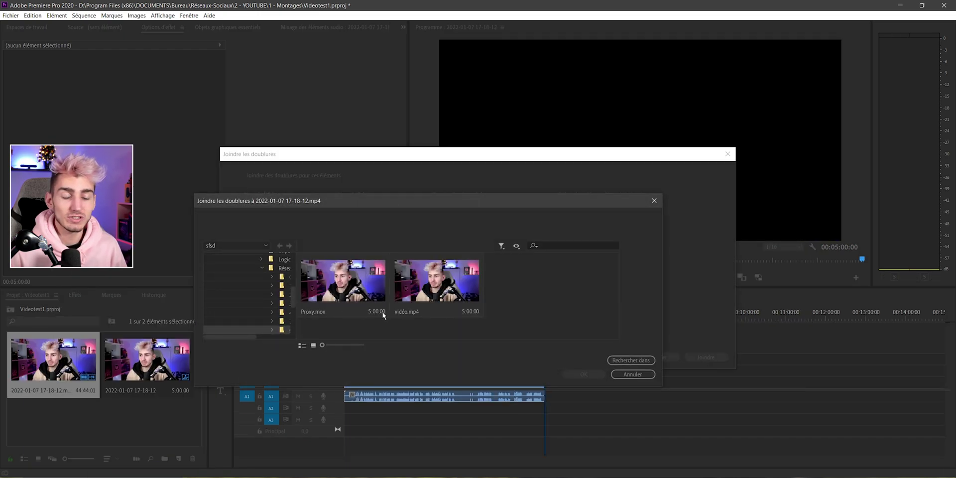
click(341, 292)
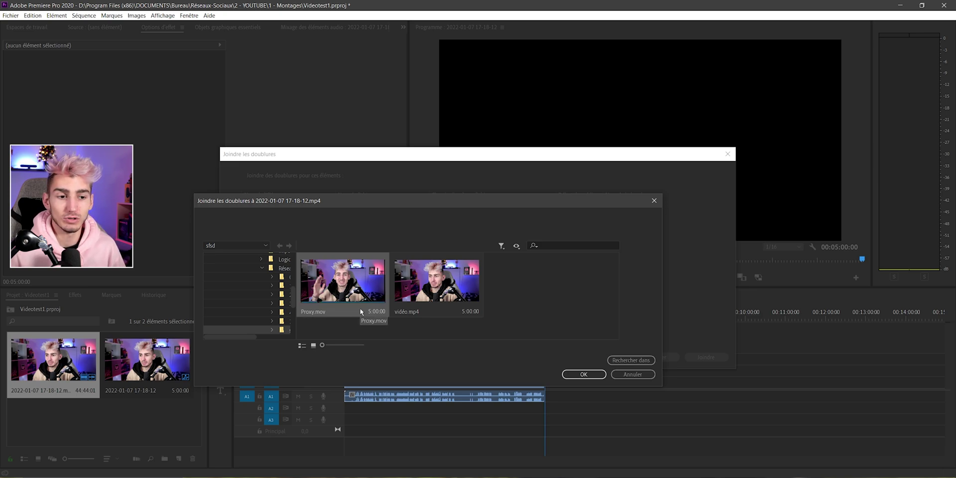
click(590, 377)
click(463, 381)
click(463, 313)
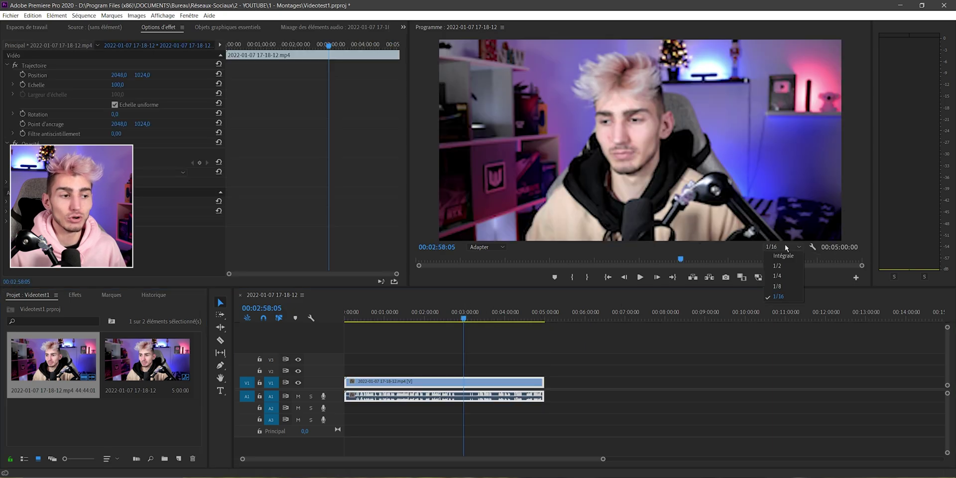
Set the Program monitor's paused resolution to Intégrale and move the playhead to 00:02:14:04
right_click(663, 199)
mouse_move(710, 362)
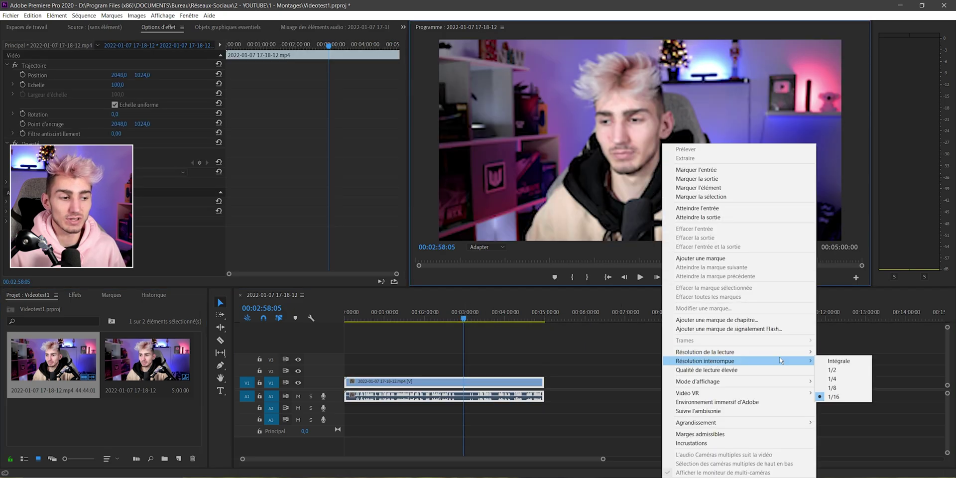
click(831, 361)
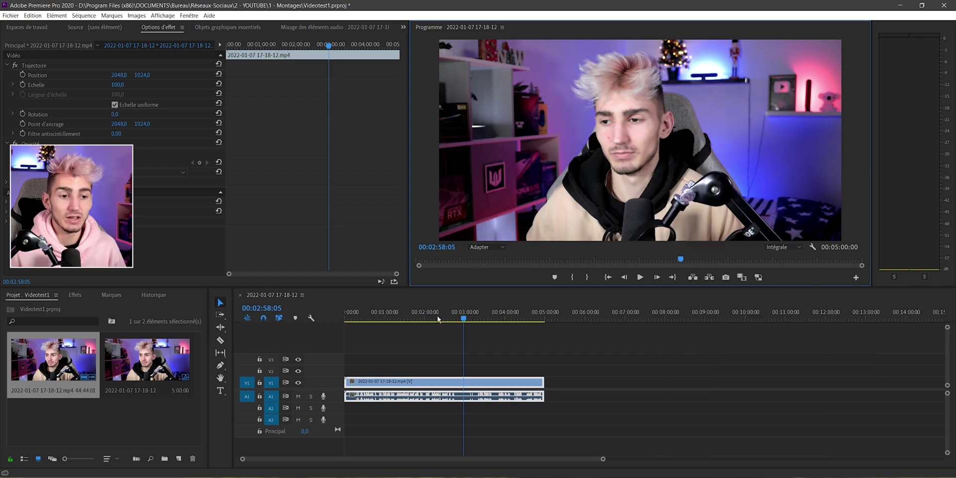
drag(370, 319, 435, 320)
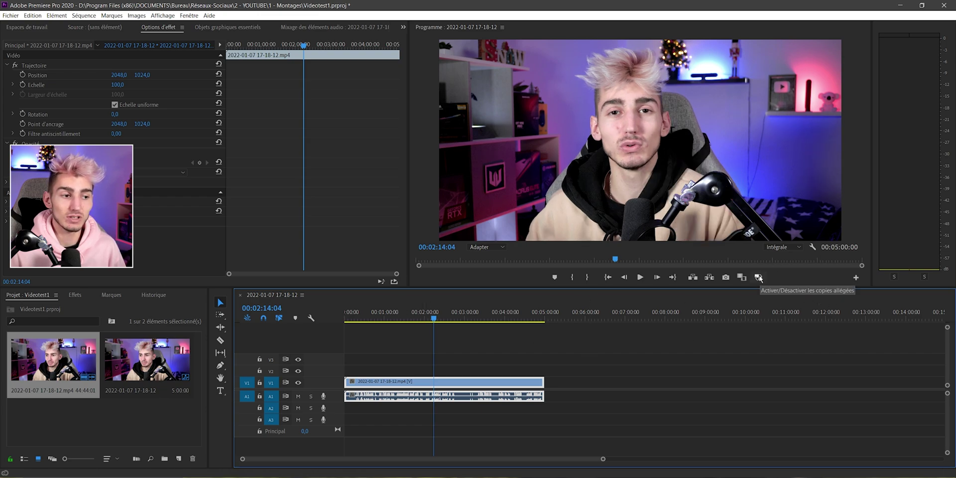
Add the Activer/Désactiver les copies allégées button to the Program monitor controls and scrub to 00:02:33:01
click(855, 277)
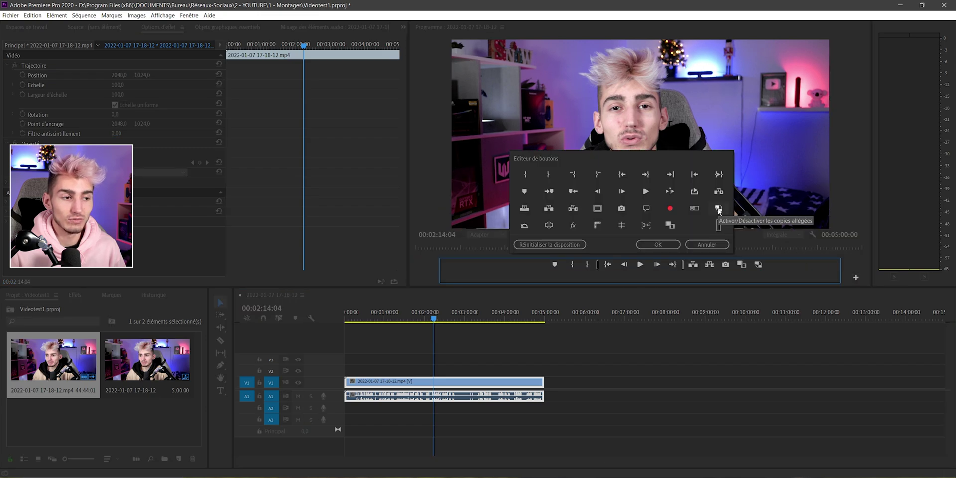
key(Return)
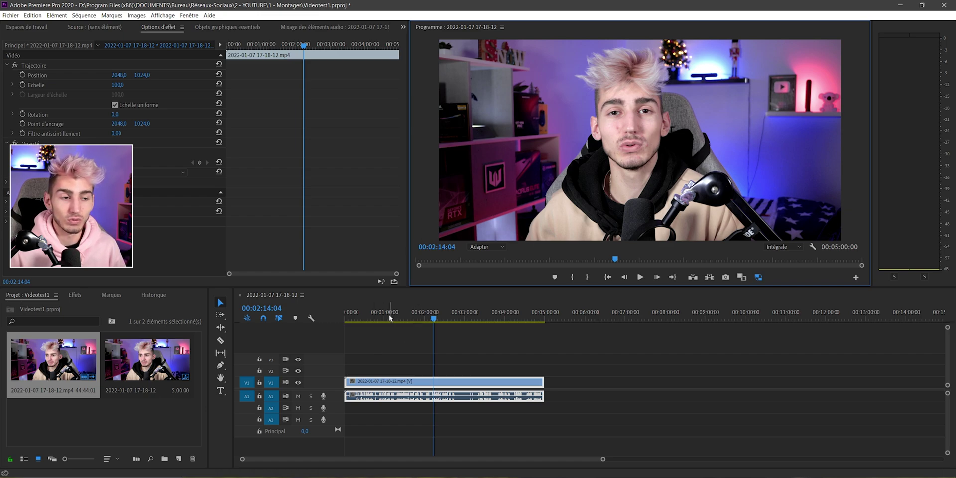
mouse_move(391, 319)
mouse_down()
mouse_move(450, 318)
mouse_move(383, 319)
mouse_up()
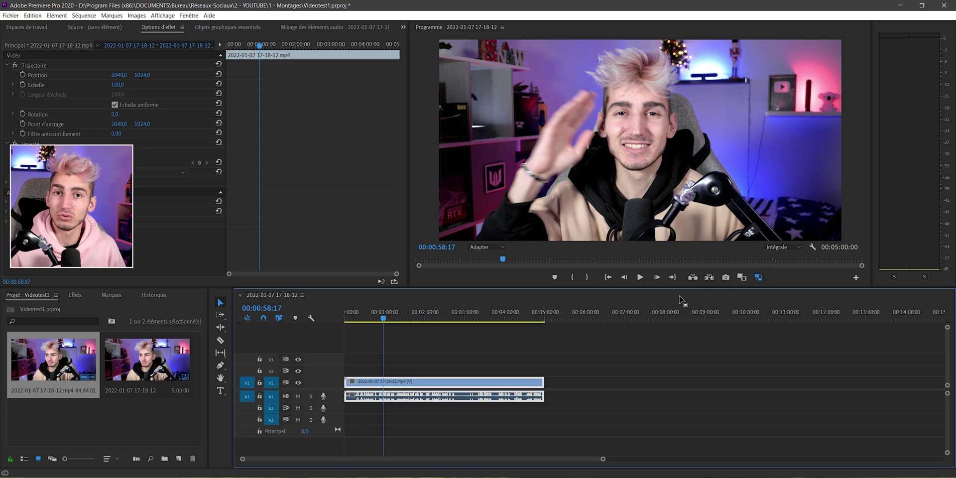
click(612, 389)
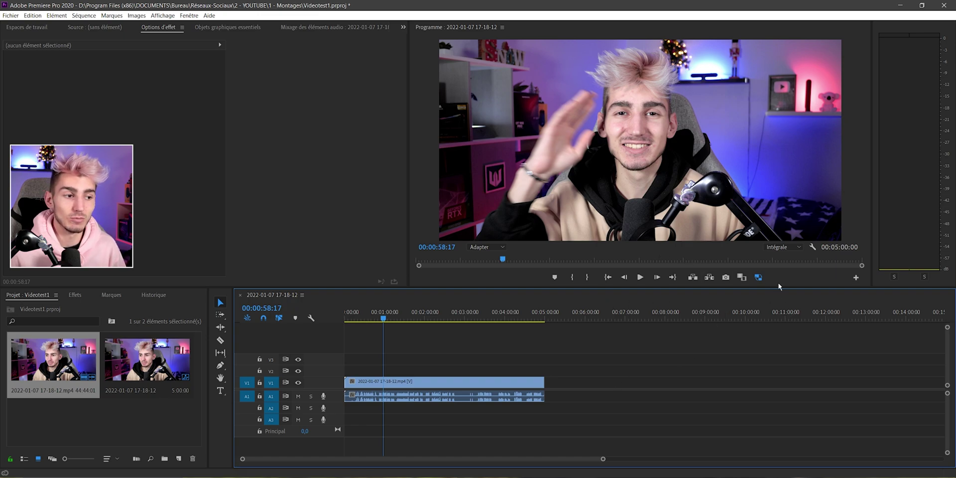
click(521, 173)
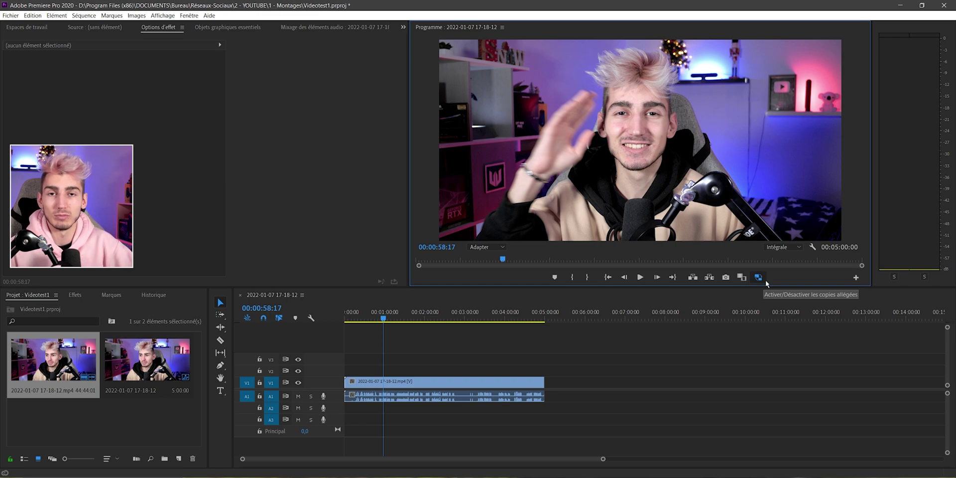
click(782, 247)
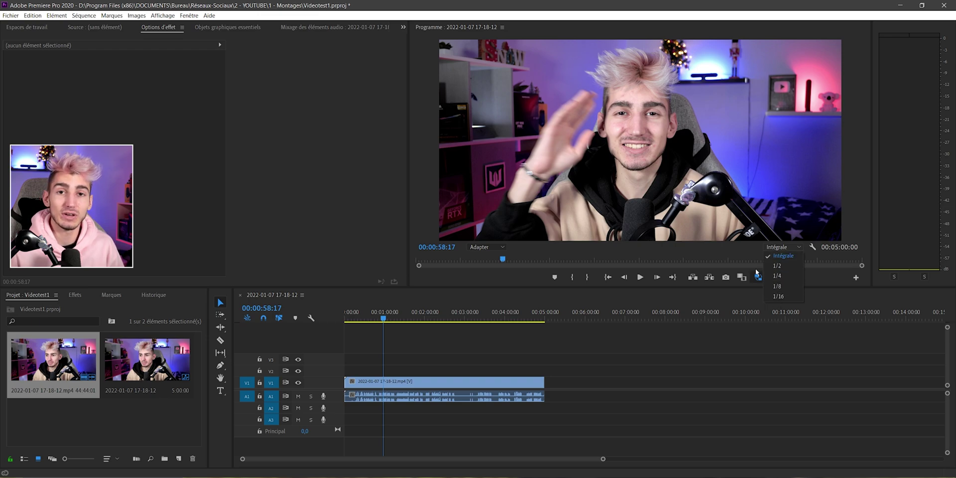
click(736, 254)
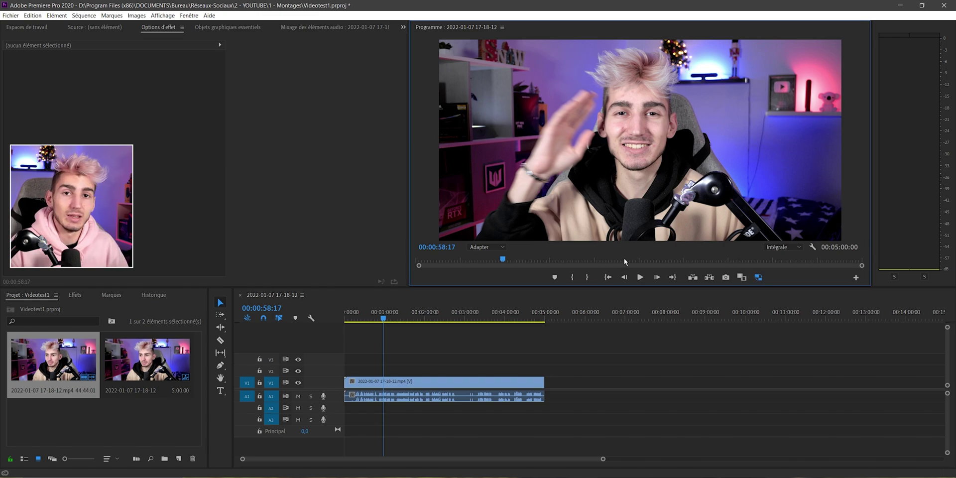
Make seven Razor cuts in vidéo.mp4 from 00:01:44:03 onward, then return to the Selection tool
click(368, 381)
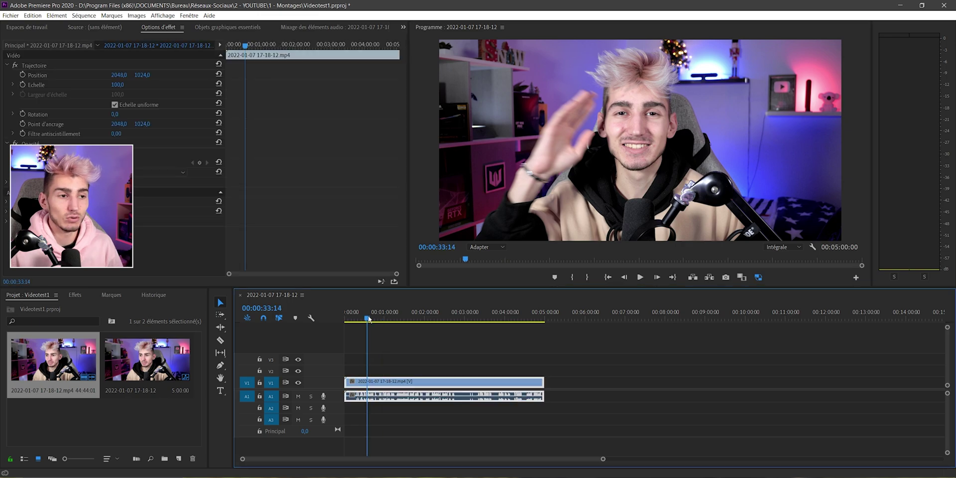
mouse_move(368, 319)
mouse_down()
mouse_move(449, 319)
mouse_move(414, 319)
mouse_up()
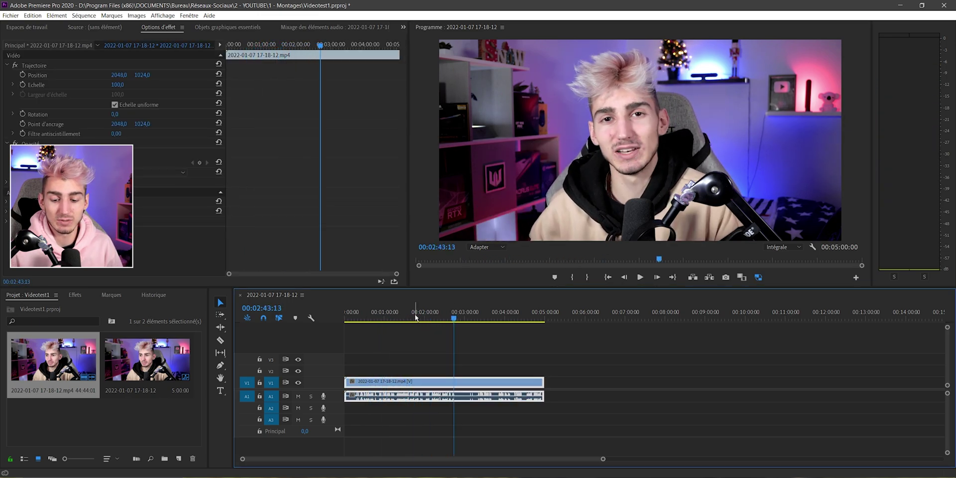
key(c)
click(414, 382)
click(429, 382)
click(448, 382)
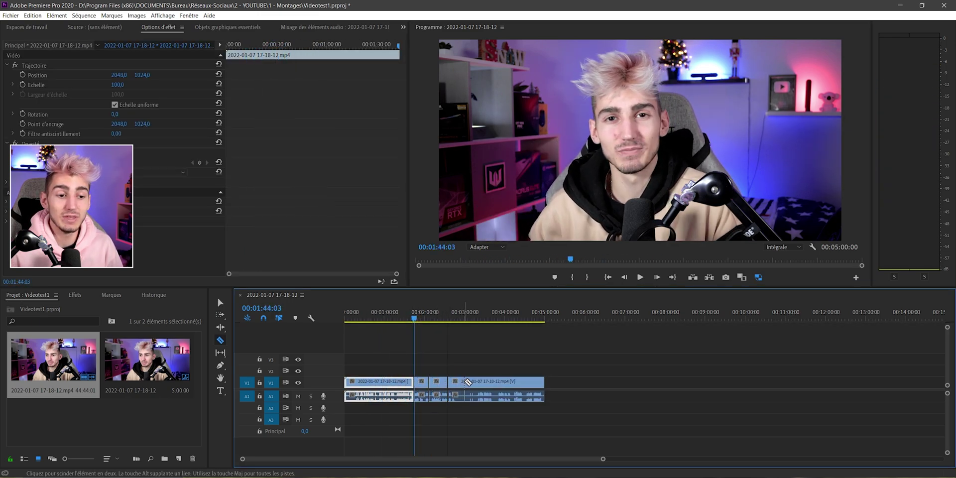
click(465, 381)
click(487, 382)
click(505, 382)
click(525, 382)
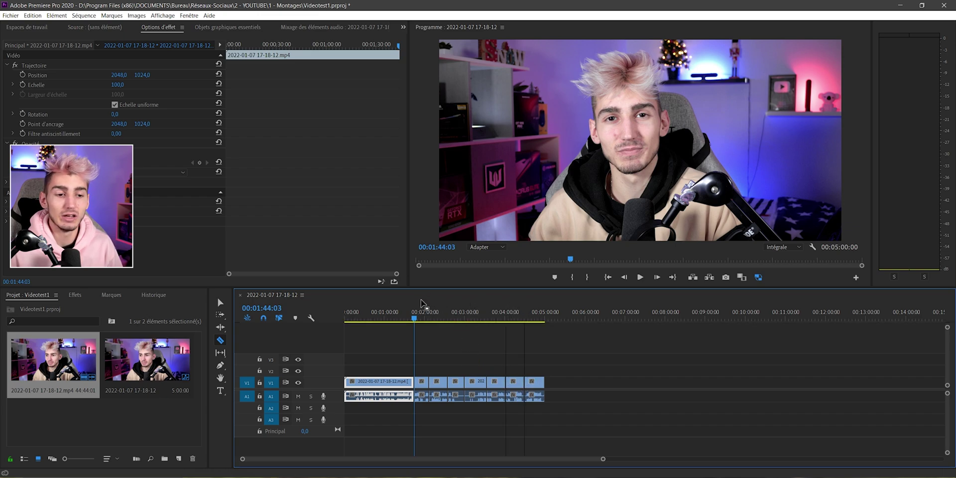
drag(414, 318, 429, 319)
key(v)
click(648, 322)
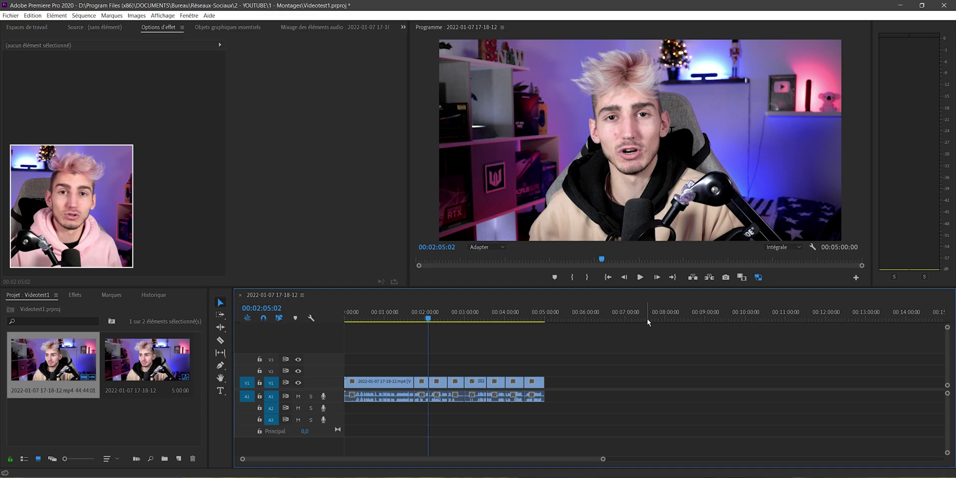
Switch proxy playback off and set the Program monitor's paused resolution to 1/16
click(759, 278)
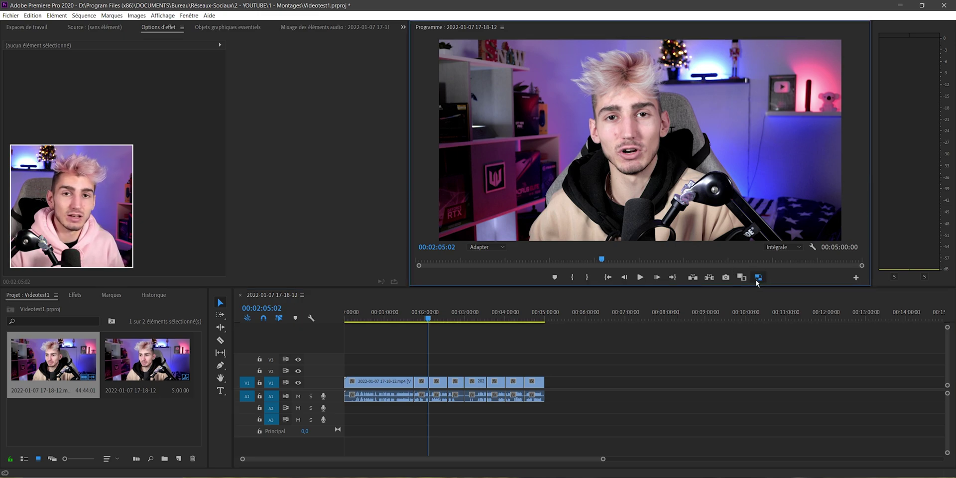
click(757, 279)
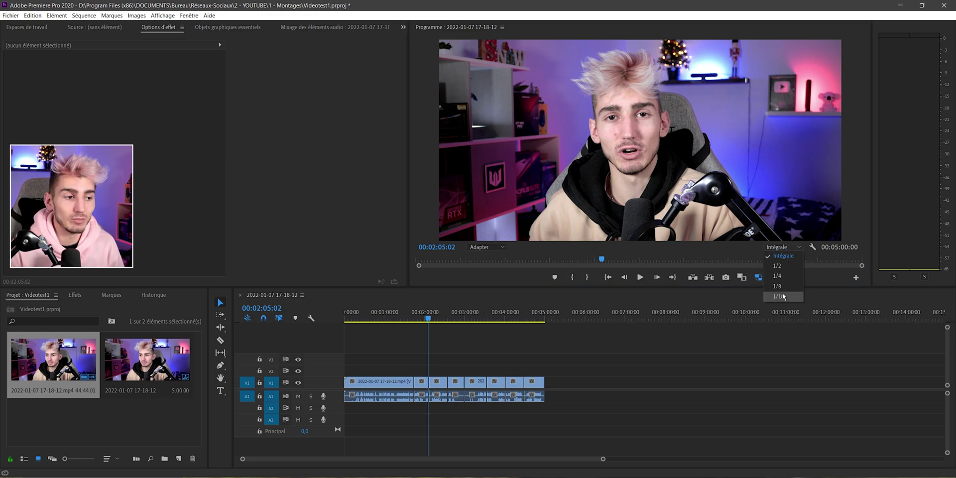
right_click(758, 275)
mouse_move(721, 363)
click(826, 390)
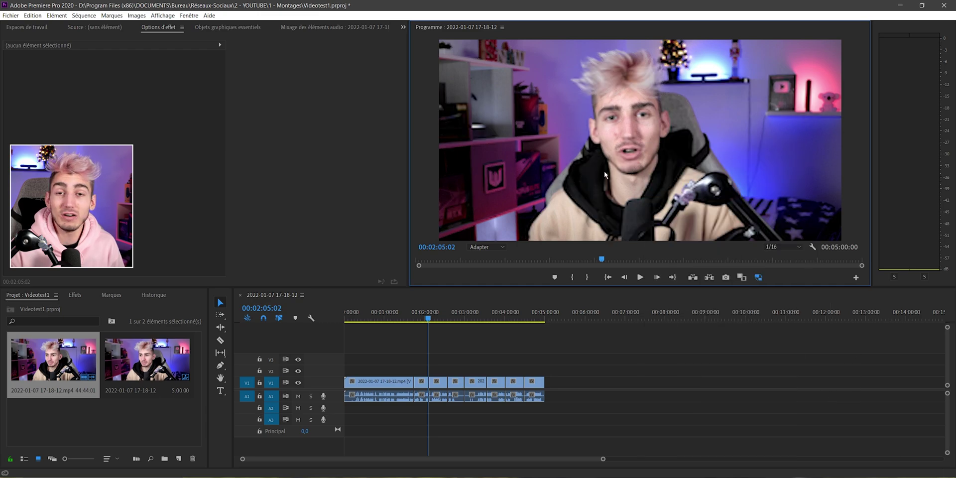